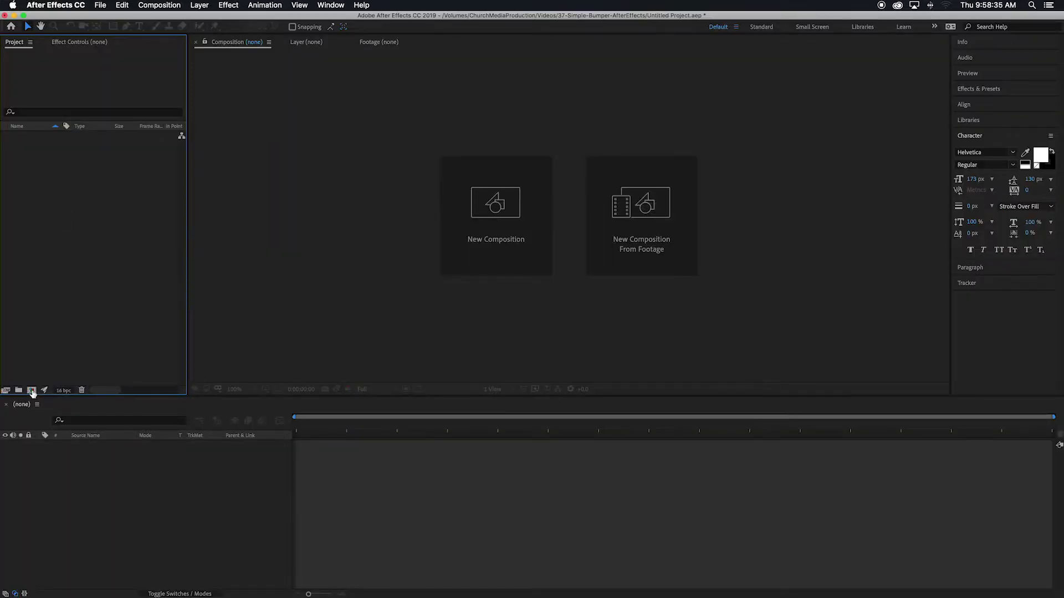
Create a 1920×1080, 29.97 fps composition named 'bumper'.
{"action": "left_click", "coordinate": [31, 391]}
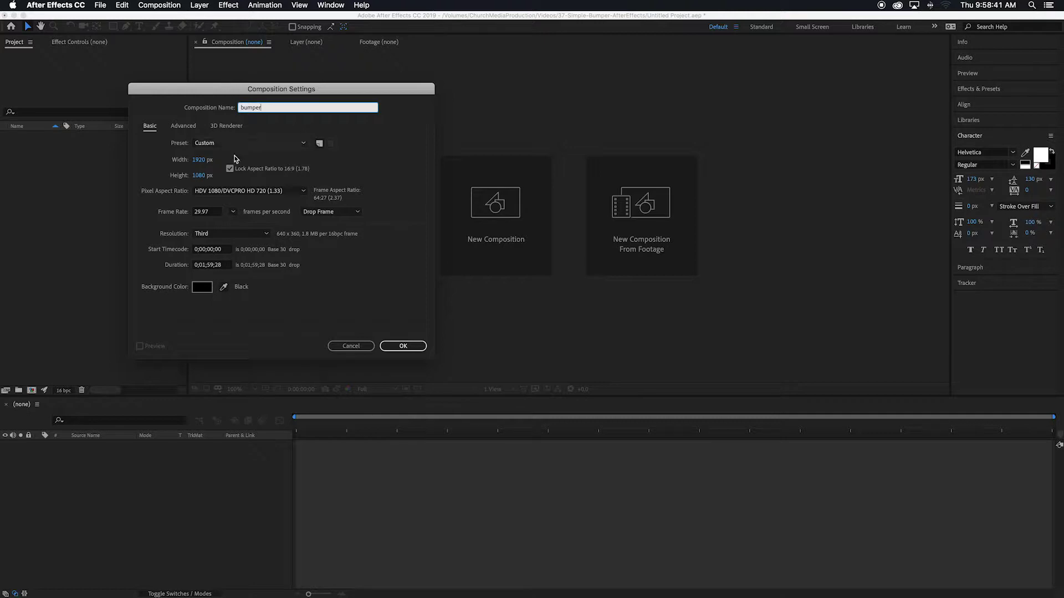
{"action": "left_click", "coordinate": [398, 350]}
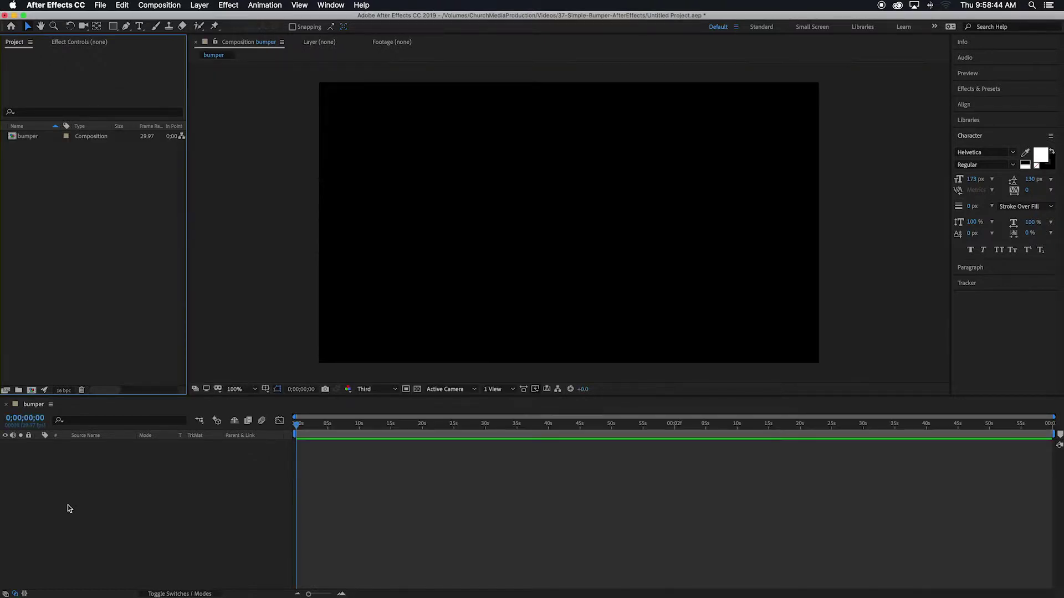
Add an 'Andrew' text layer and set its anchor point to 0.0, -40.0.
{"action": "left_click", "coordinate": [139, 28]}
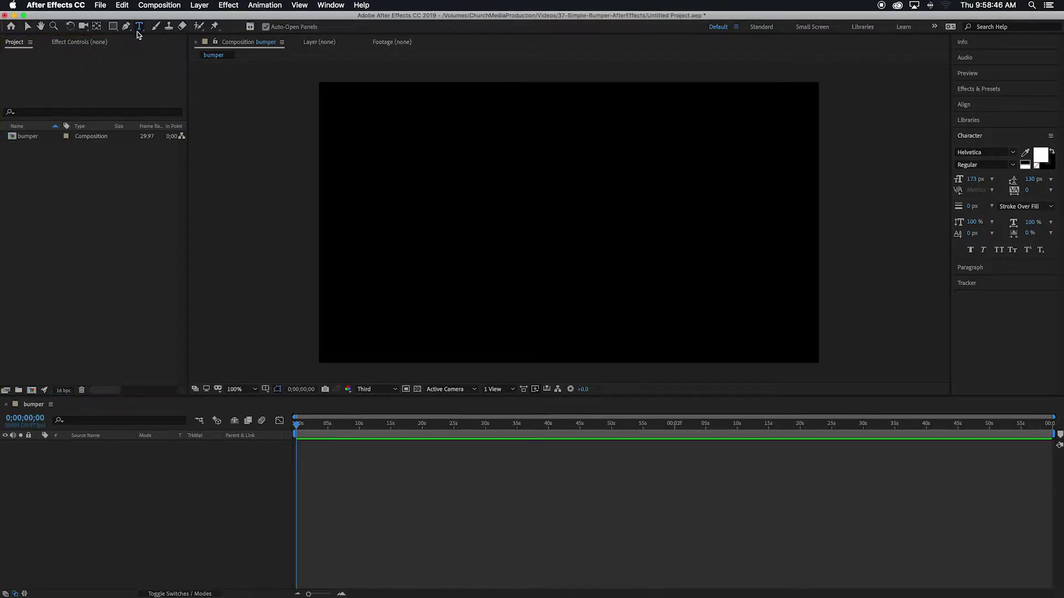
{"action": "left_click", "coordinate": [386, 236]}
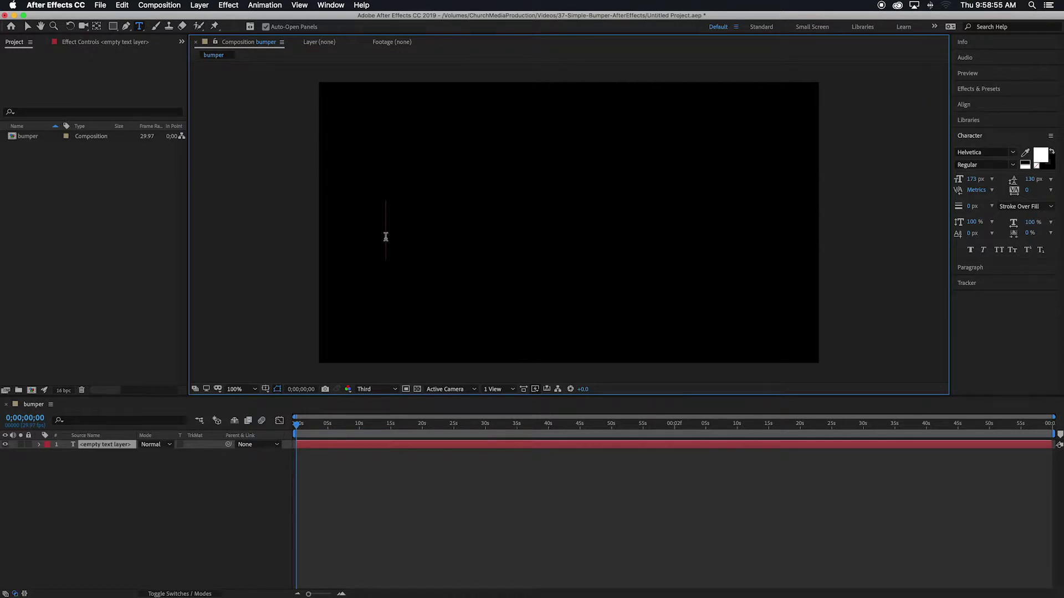
{"action": "type", "text": "Andrew"}
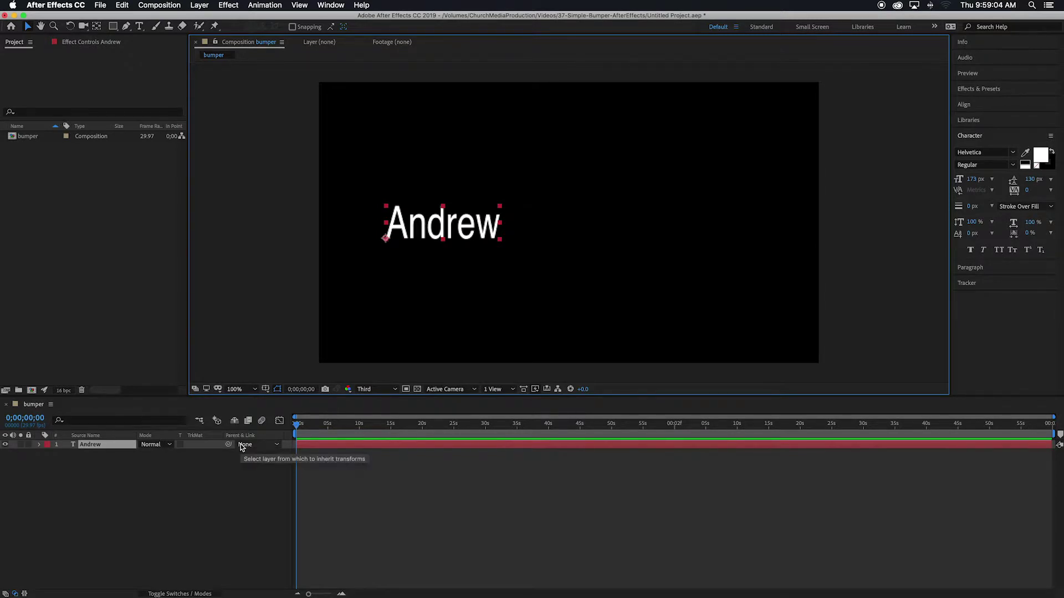
{"action": "key", "text": "a"}
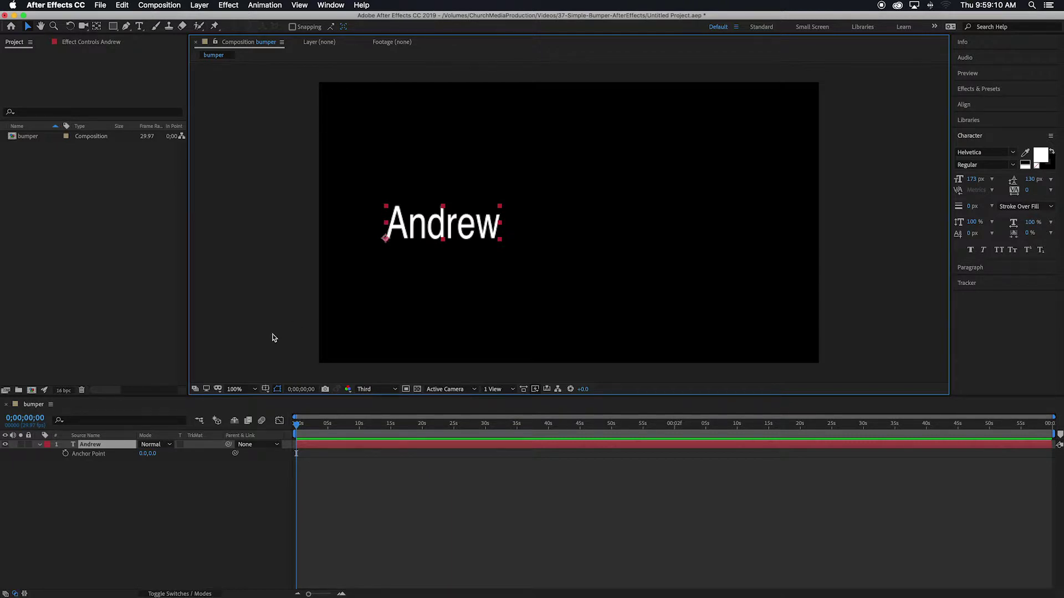
{"action": "left_click_drag", "start_coordinate": [151, 460], "coordinate": [124, 461]}
Turn on the Title/Action Safe guides in the viewer.
{"action": "left_click", "coordinate": [162, 529]}
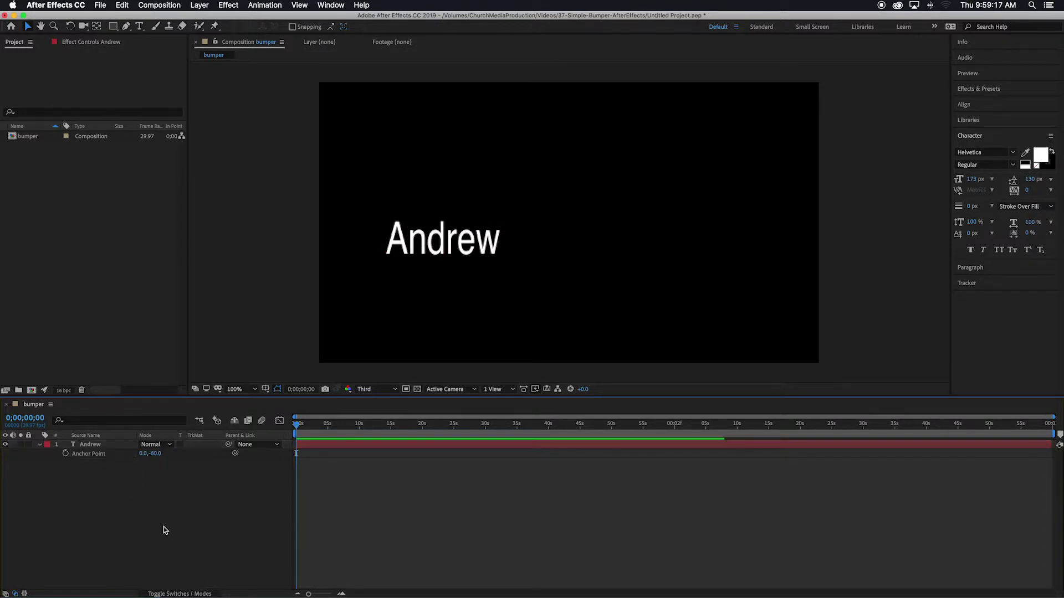
{"action": "left_click", "coordinate": [265, 389]}
{"action": "left_click", "coordinate": [292, 402]}
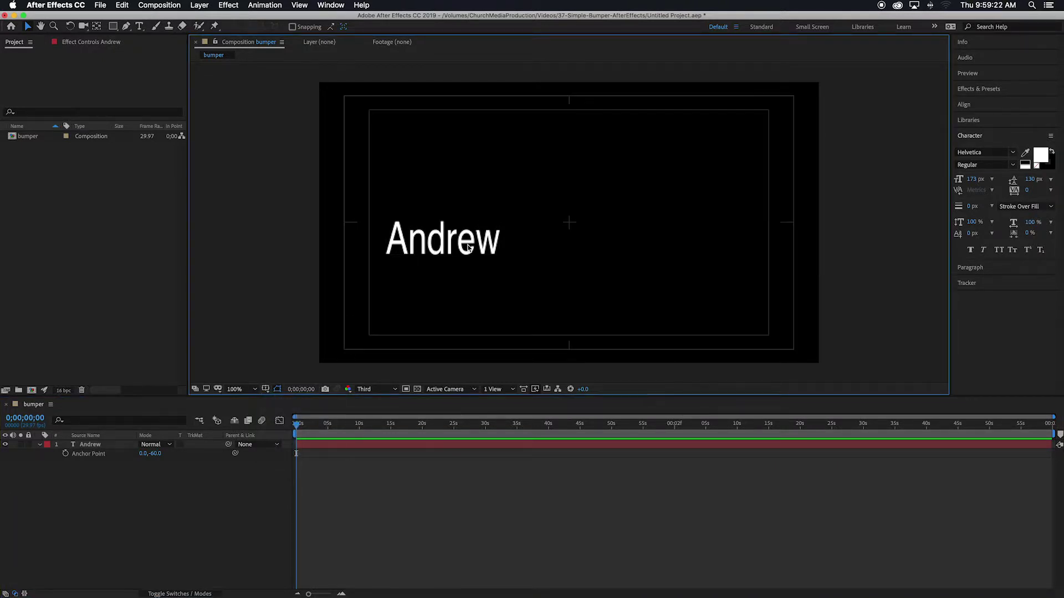
Move the Andrew text down into the lower-left title-safe area.
{"action": "left_click", "coordinate": [435, 242]}
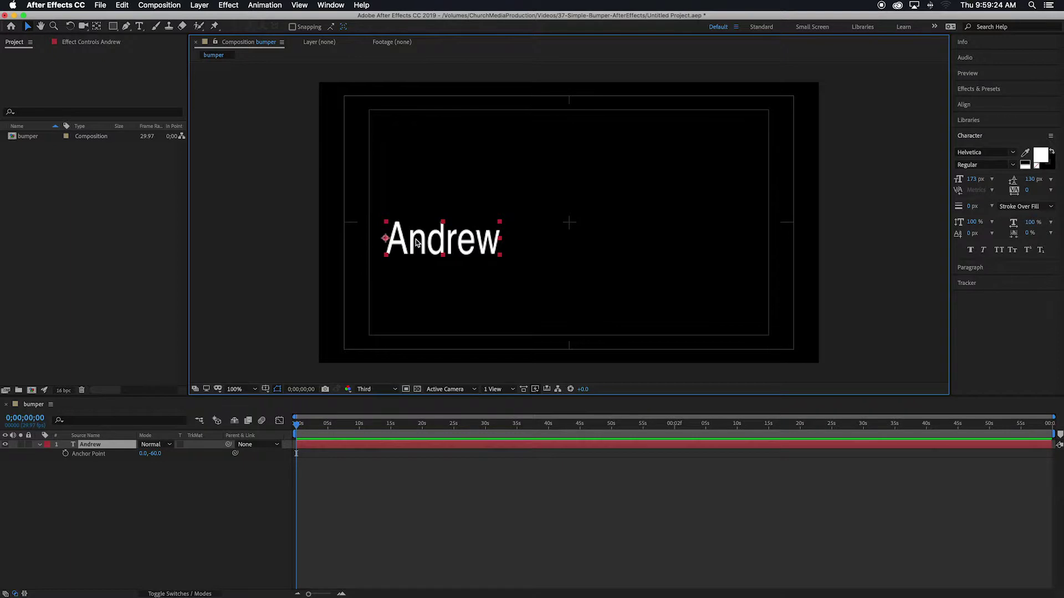
{"action": "left_click_drag", "start_coordinate": [416, 243], "coordinate": [399, 323]}
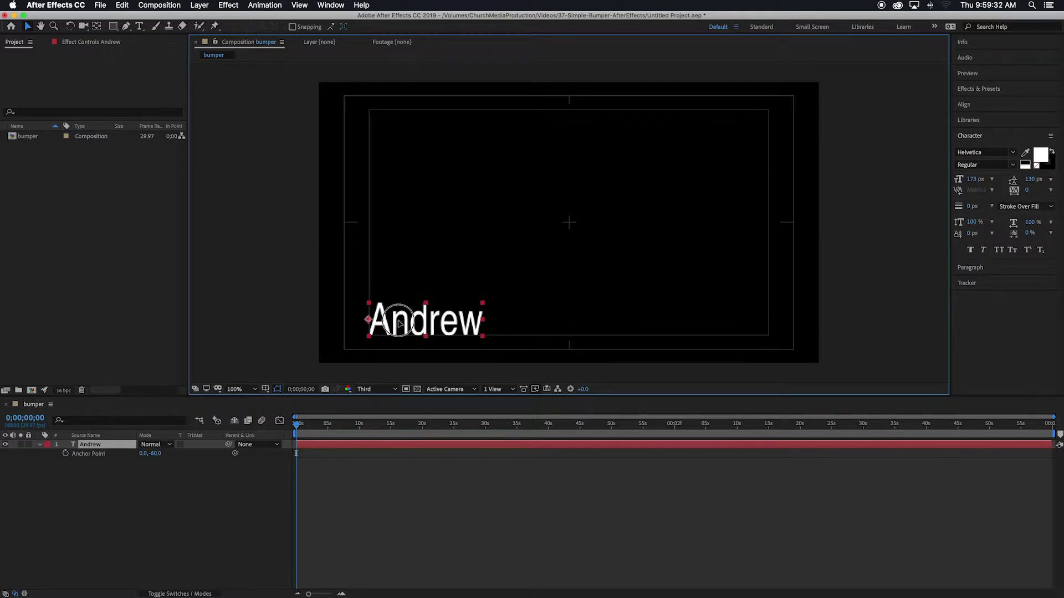
{"action": "left_click", "coordinate": [113, 26]}
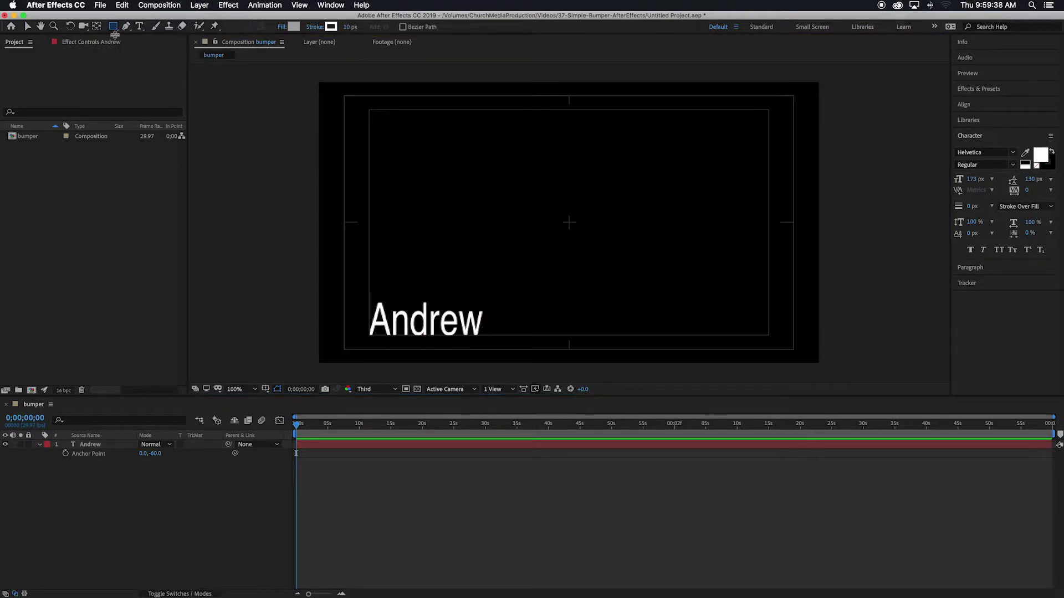
{"action": "left_click", "coordinate": [278, 525]}
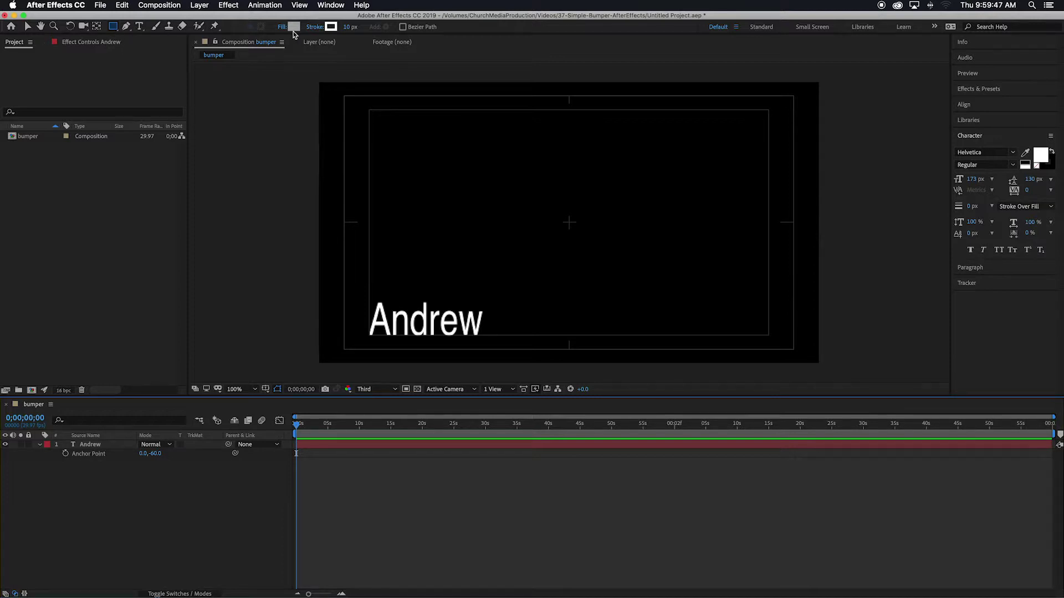
Draw a grey rectangle over the Andrew text in the lower left.
{"action": "left_click", "coordinate": [115, 27]}
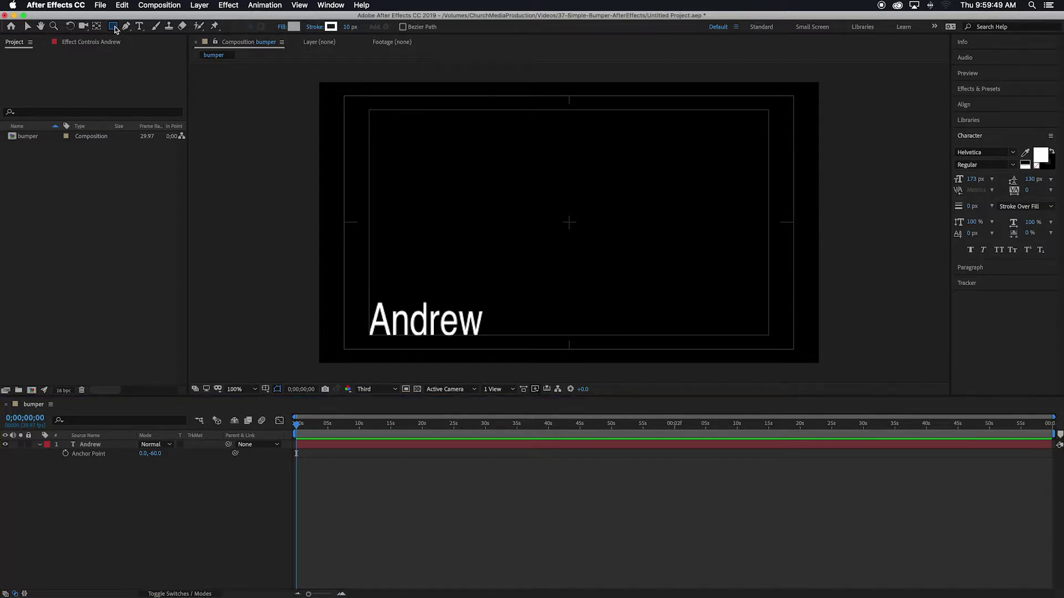
{"action": "left_click_drag", "start_coordinate": [363, 337], "coordinate": [545, 291]}
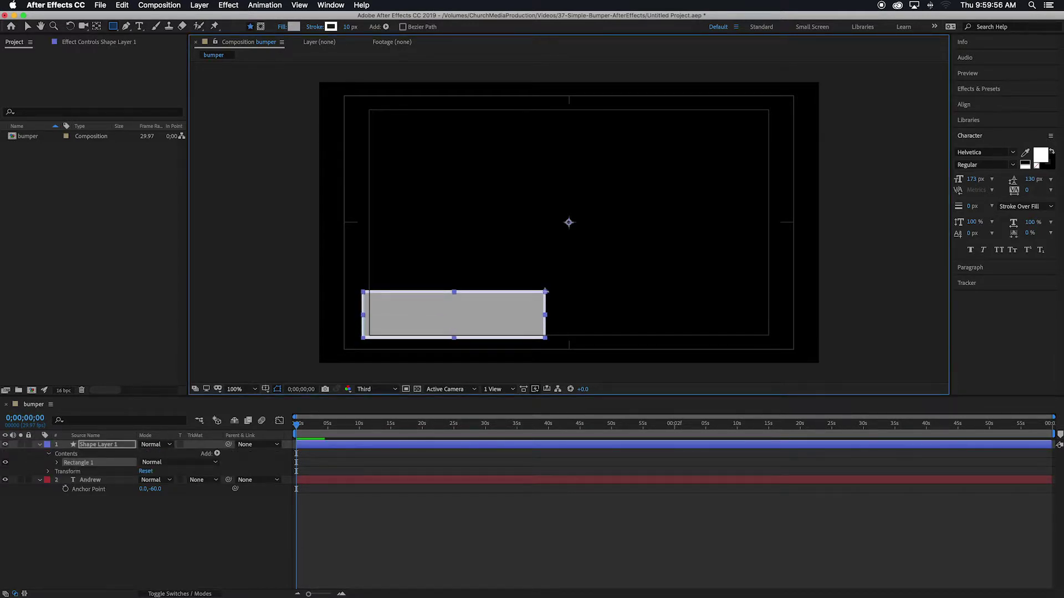
{"action": "left_click", "coordinate": [125, 446]}
Set Shape Layer 1's anchor point to -1053.0, 358.0.
{"action": "key", "text": "a"}
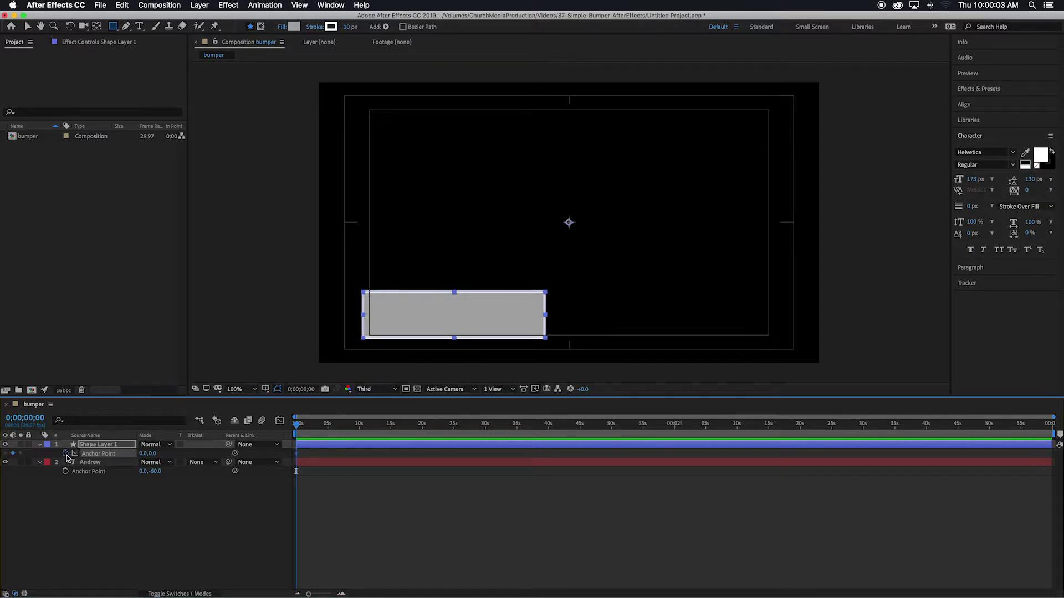
{"action": "left_click", "coordinate": [85, 456]}
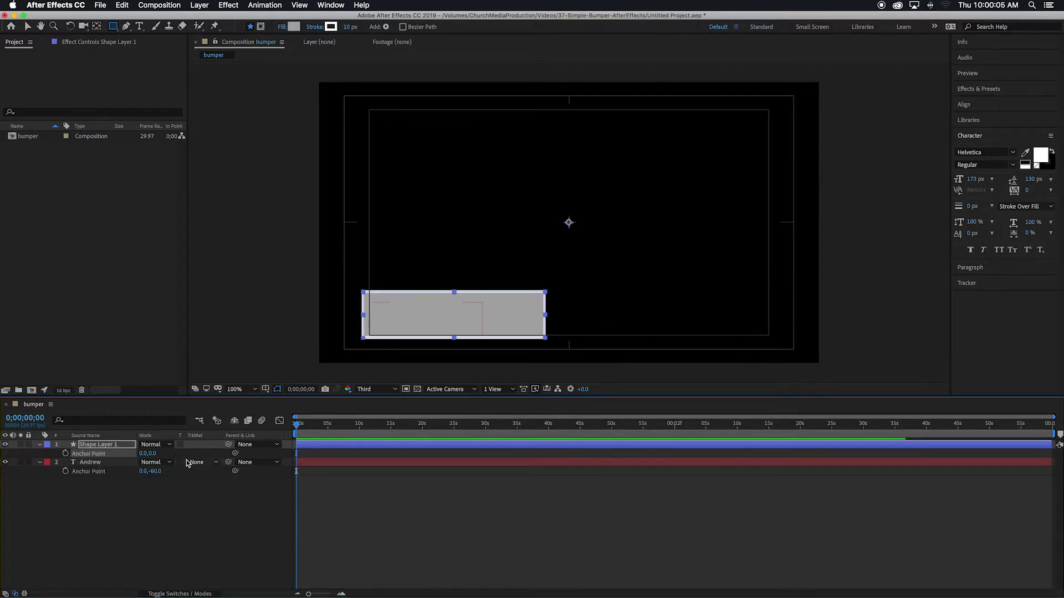
{"action": "left_click_drag", "start_coordinate": [152, 453], "coordinate": [2, 455]}
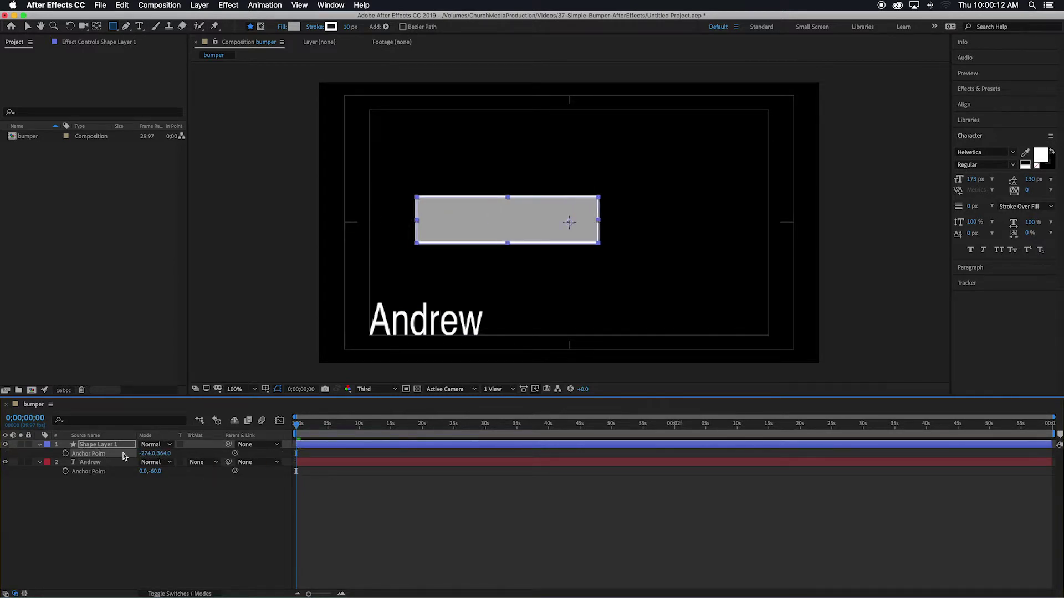
{"action": "left_click", "coordinate": [147, 455]}
{"action": "mouse_move", "coordinate": [145, 454]}
{"action": "left_mouse_down"}
{"action": "mouse_move", "coordinate": [95, 452]}
{"action": "mouse_move", "coordinate": [168, 453]}
{"action": "mouse_move", "coordinate": [140, 453]}
{"action": "mouse_move", "coordinate": [158, 453]}
{"action": "left_mouse_up"}
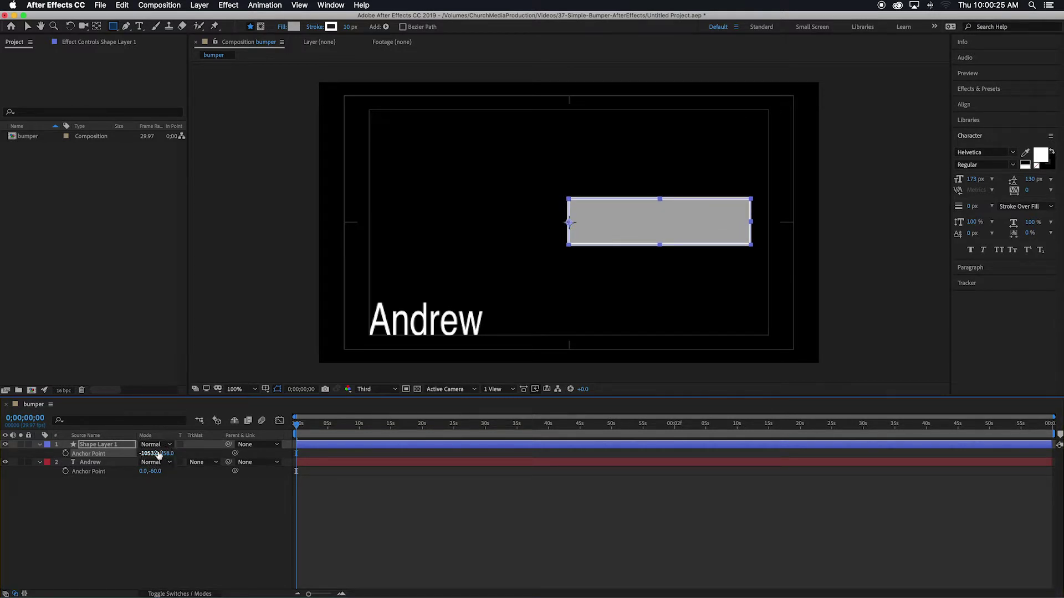
{"action": "left_click", "coordinate": [185, 500]}
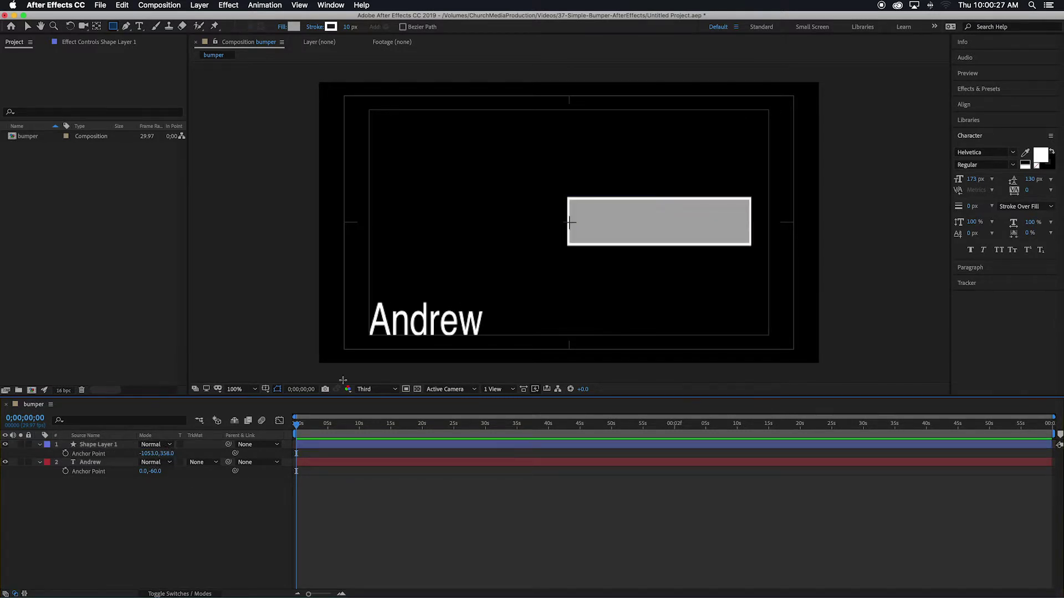
Move the grey box over the Andrew text and stack the Andrew layer above it.
{"action": "key", "text": "v"}
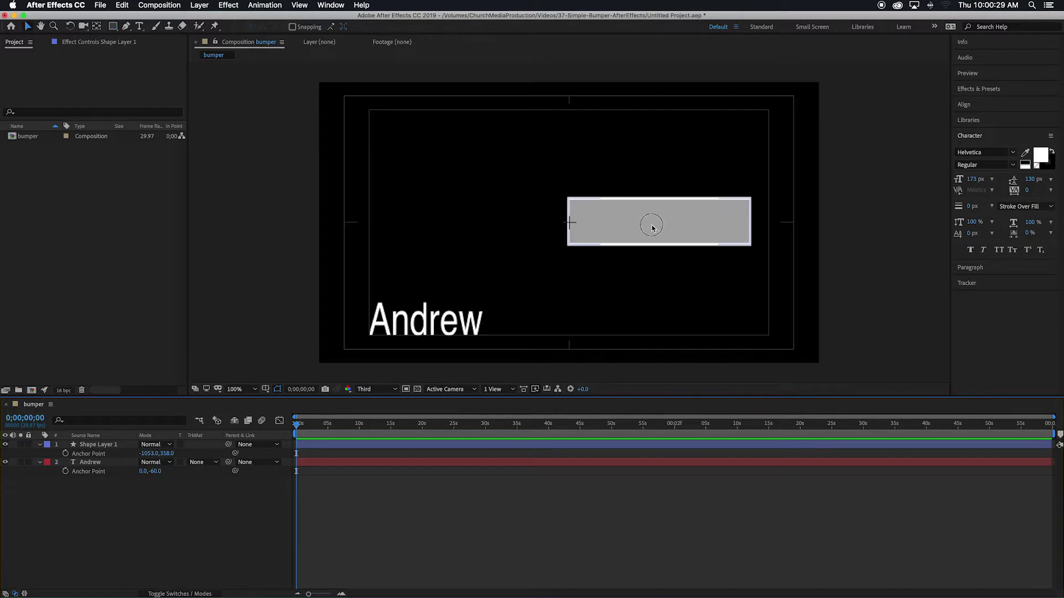
{"action": "left_click", "coordinate": [641, 221]}
{"action": "left_click_drag", "start_coordinate": [619, 228], "coordinate": [435, 315]}
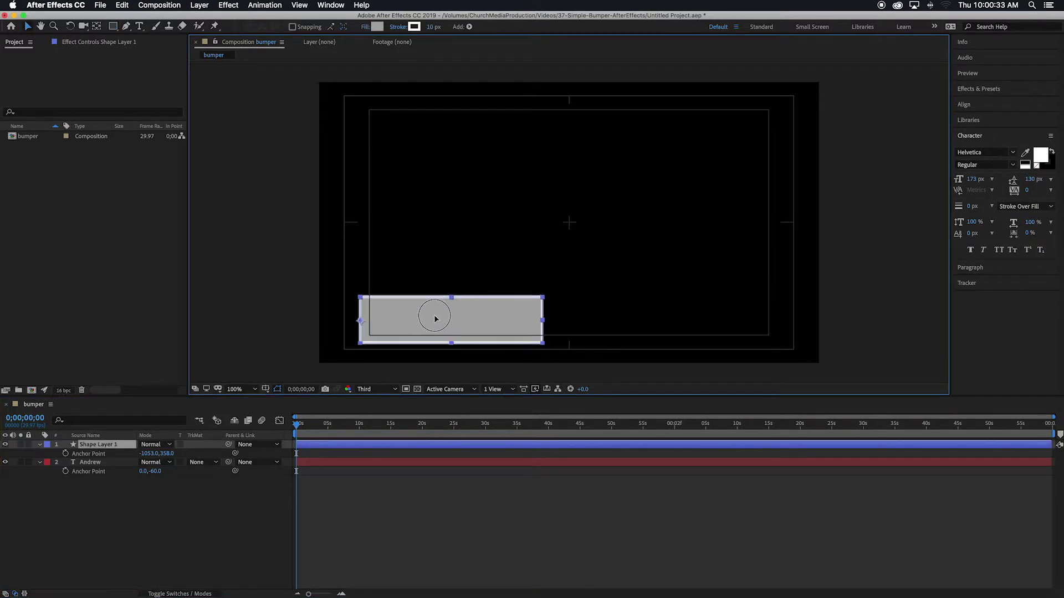
{"action": "left_click", "coordinate": [171, 518]}
{"action": "left_click_drag", "start_coordinate": [124, 463], "coordinate": [122, 443]}
Narrow the grey box to fit Andrew and zoom in on the name box.
{"action": "left_click", "coordinate": [135, 491]}
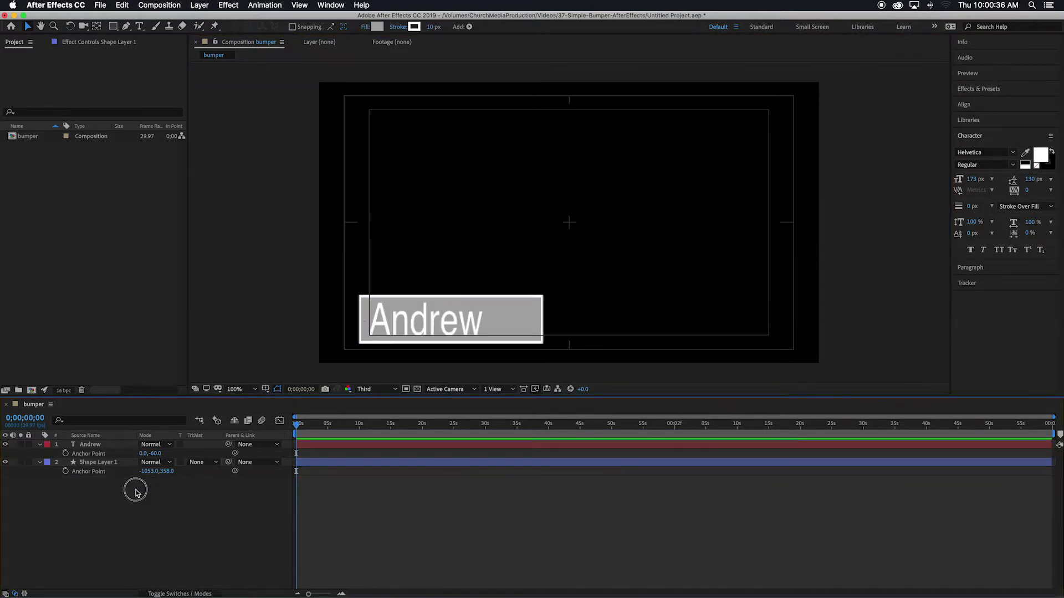
{"action": "left_click", "coordinate": [517, 315]}
{"action": "left_click", "coordinate": [525, 321]}
{"action": "left_click_drag", "start_coordinate": [525, 321], "coordinate": [490, 326]}
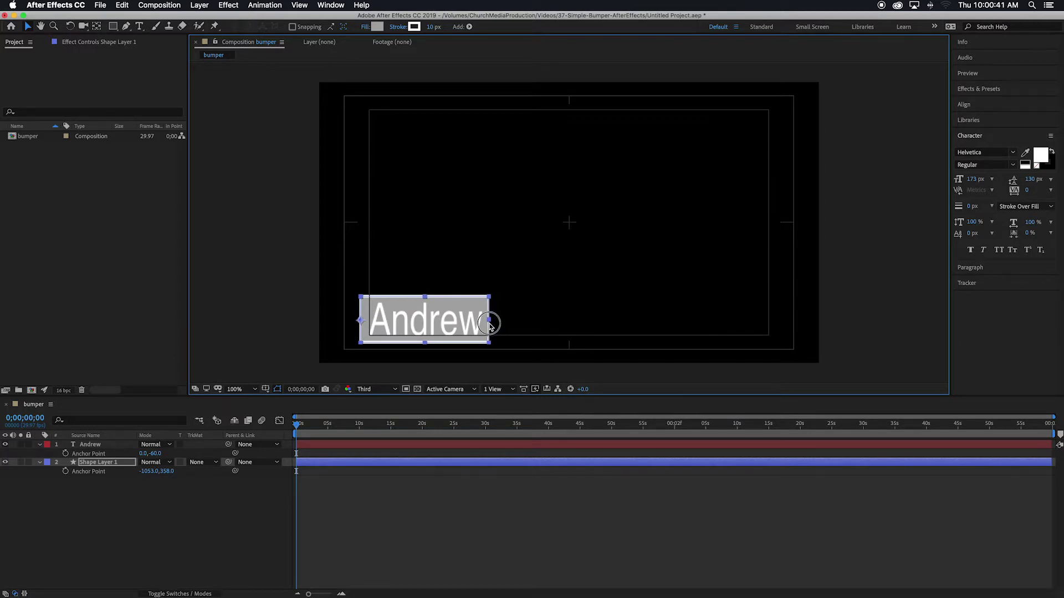
{"action": "key", "text": "period"}
{"action": "left_click_drag", "start_coordinate": [394, 318], "coordinate": [624, 150]}
Show rulers and drag a horizontal guide through the middle of the name box.
{"action": "key", "text": "v"}
{"action": "left_click", "coordinate": [576, 221]}
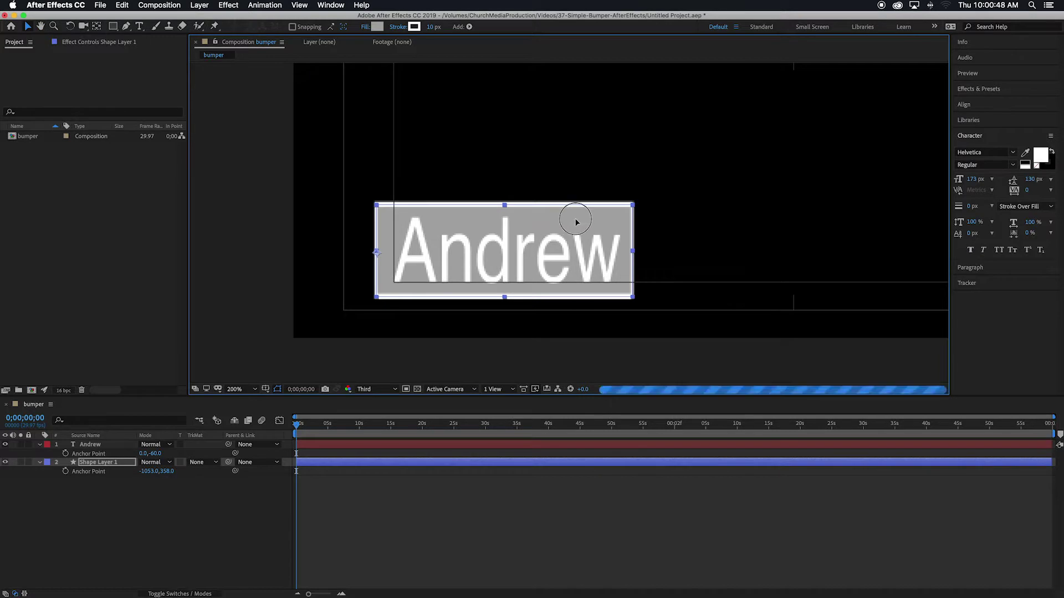
{"action": "left_click", "coordinate": [392, 254]}
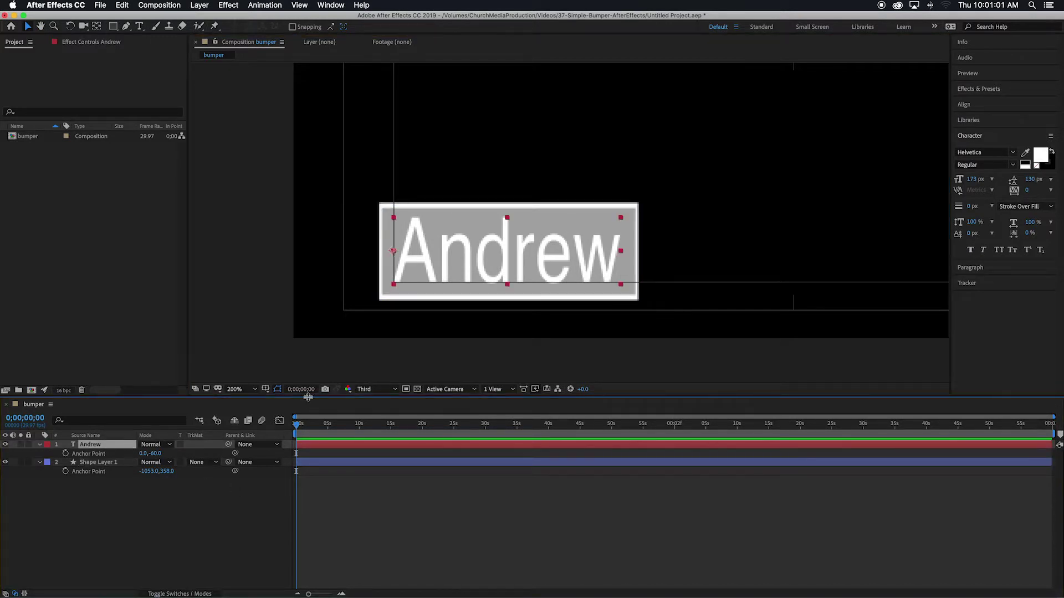
{"action": "key", "text": "super+r"}
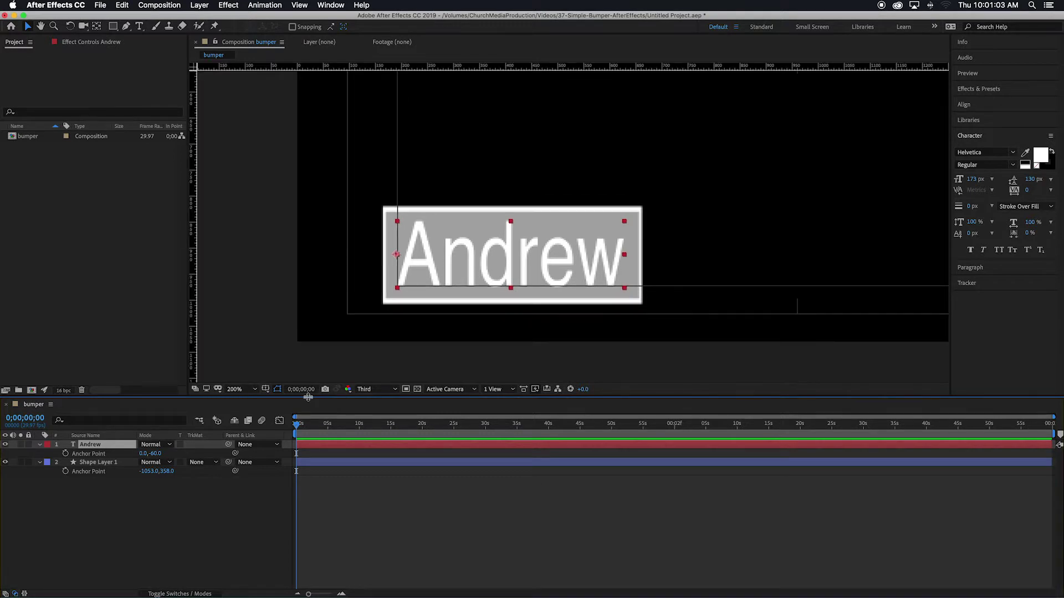
{"action": "mouse_move", "coordinate": [447, 65]}
{"action": "left_mouse_down"}
{"action": "mouse_move", "coordinate": [437, 266]}
{"action": "mouse_move", "coordinate": [439, 254]}
{"action": "left_mouse_up"}
Check the grey box's 70.4, 100.0% contents scale, collapse it, and select both layers.
{"action": "left_click", "coordinate": [97, 462]}
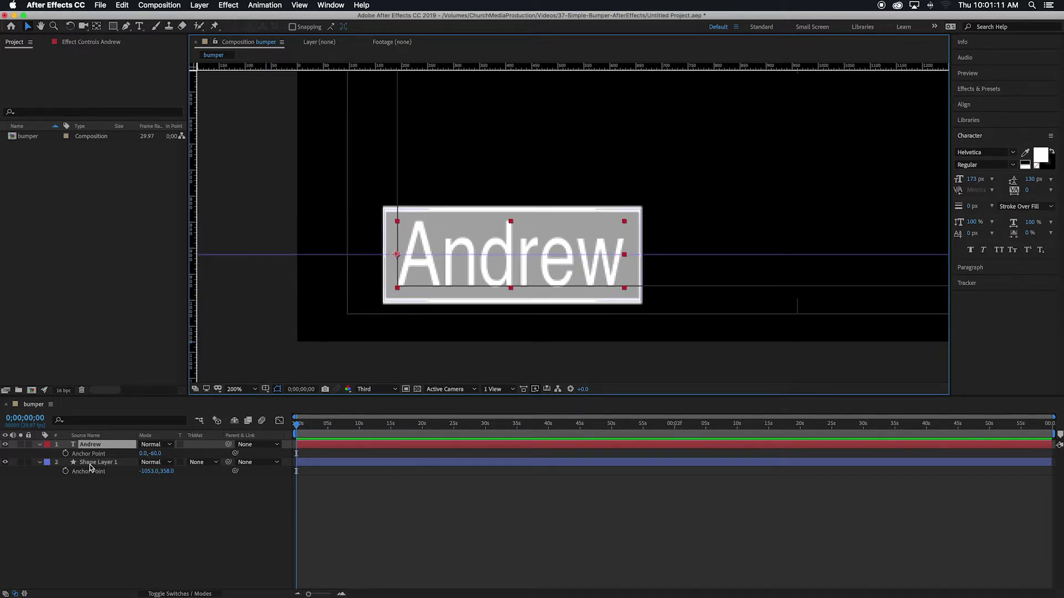
{"action": "key", "text": "Return"}
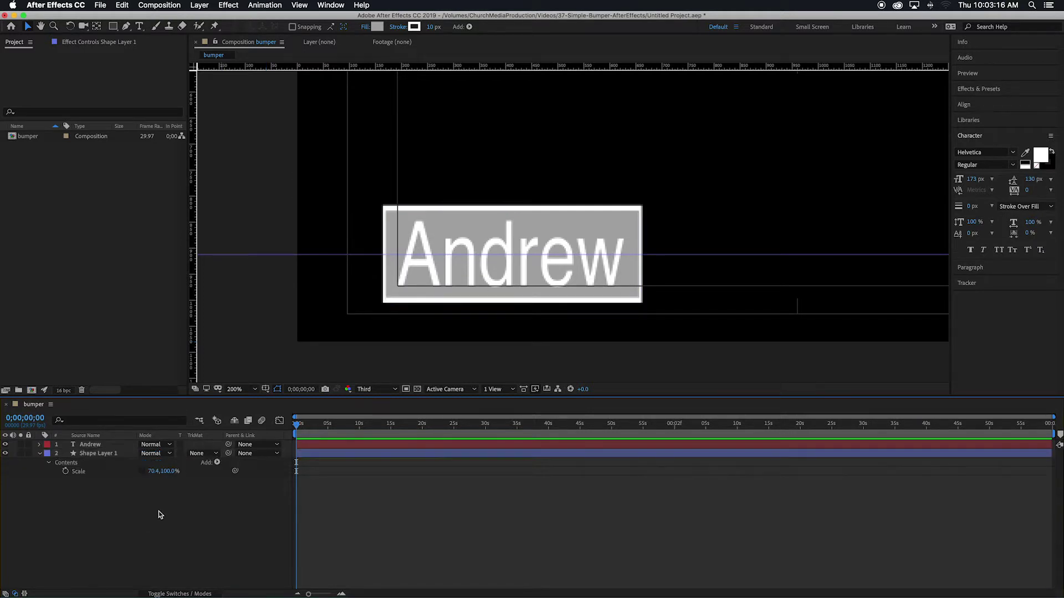
{"action": "left_click", "coordinate": [49, 464]}
{"action": "left_click", "coordinate": [43, 454]}
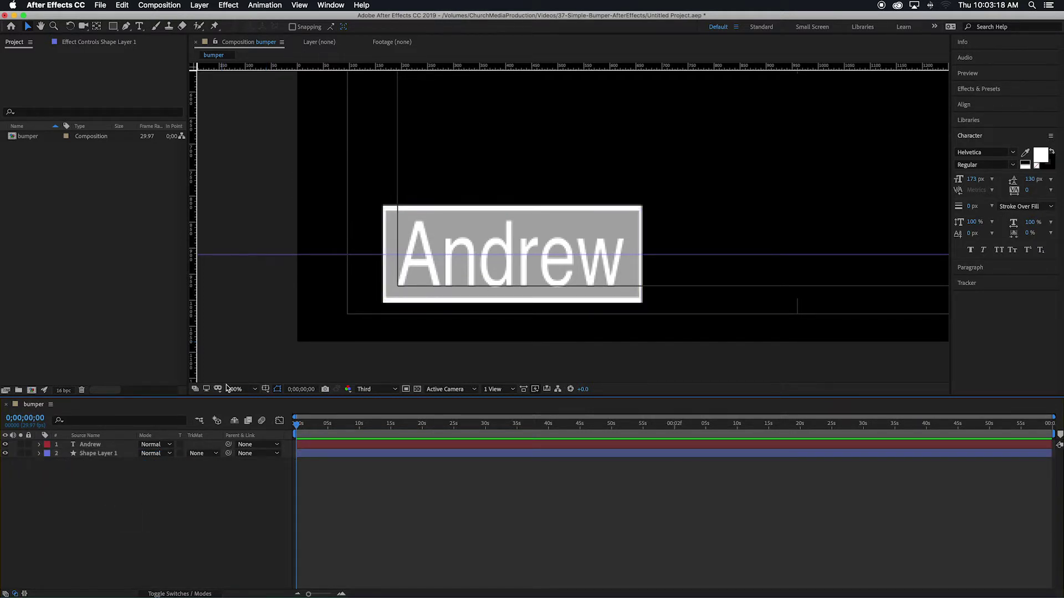
{"action": "left_click", "coordinate": [484, 254]}
{"action": "left_click_drag", "start_coordinate": [70, 488], "coordinate": [91, 445]}
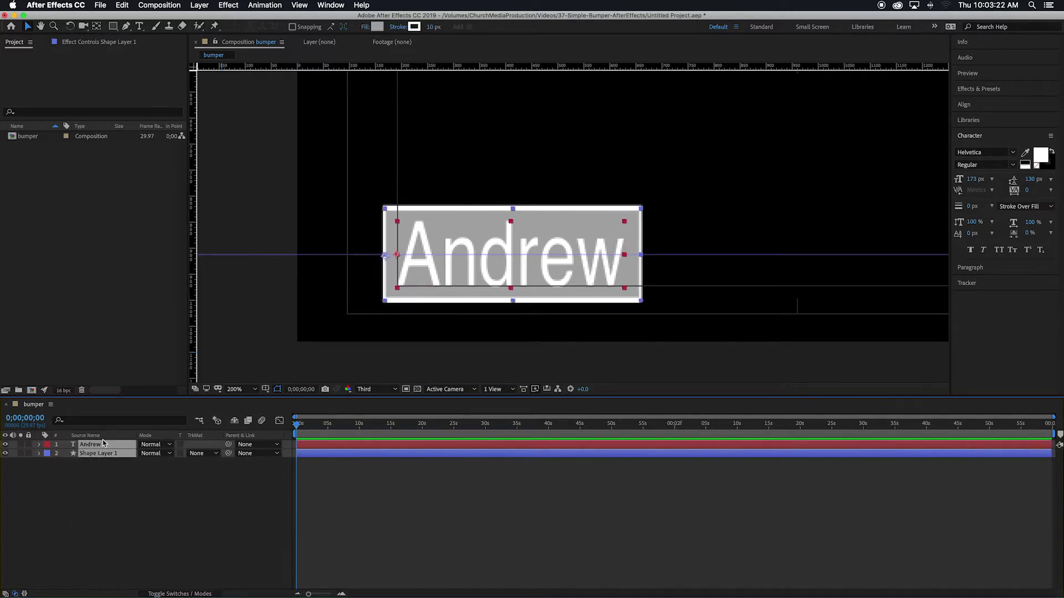
Pre-compose the Andrew text and grey box into a precomp named 'Text box'.
{"action": "right_click", "coordinate": [88, 446]}
{"action": "left_click", "coordinate": [119, 552]}
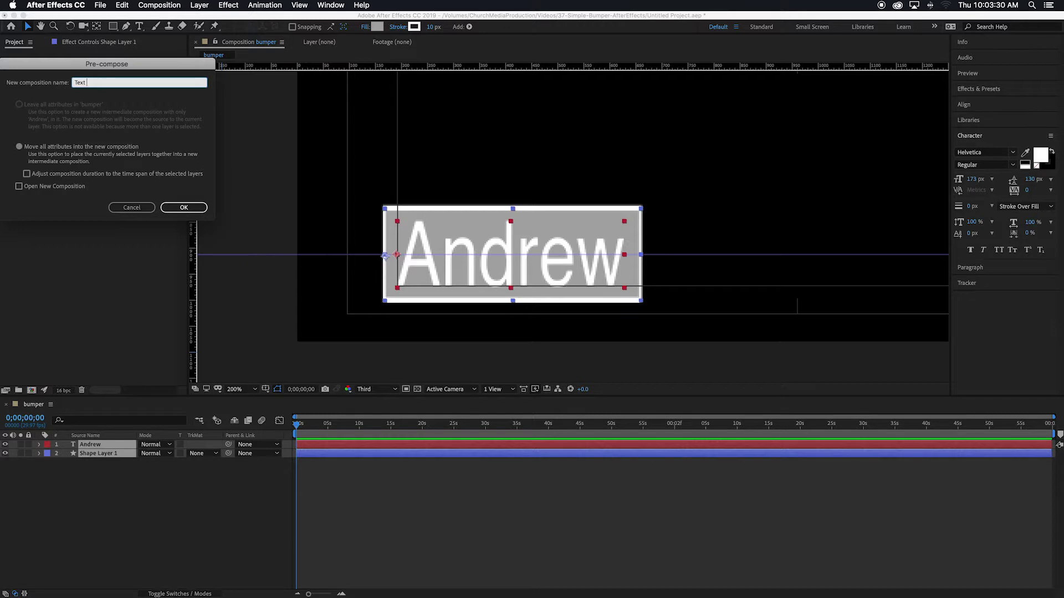
{"action": "type", "text": "Text box"}
{"action": "key", "text": "Return"}
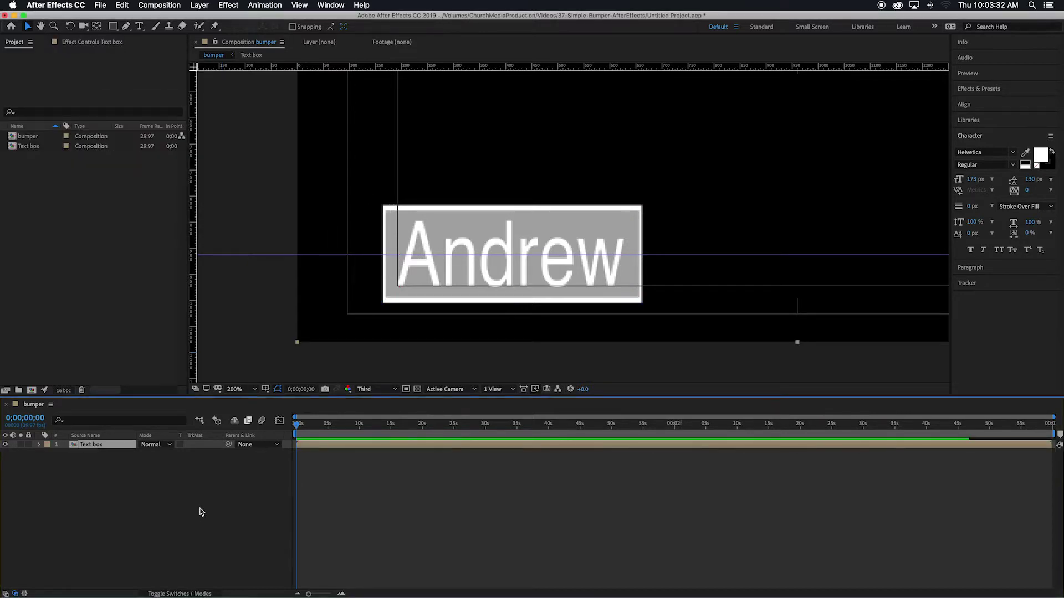
Draw a rectangular mask over the Andrew box on the Text box layer.
{"action": "left_click", "coordinate": [113, 448]}
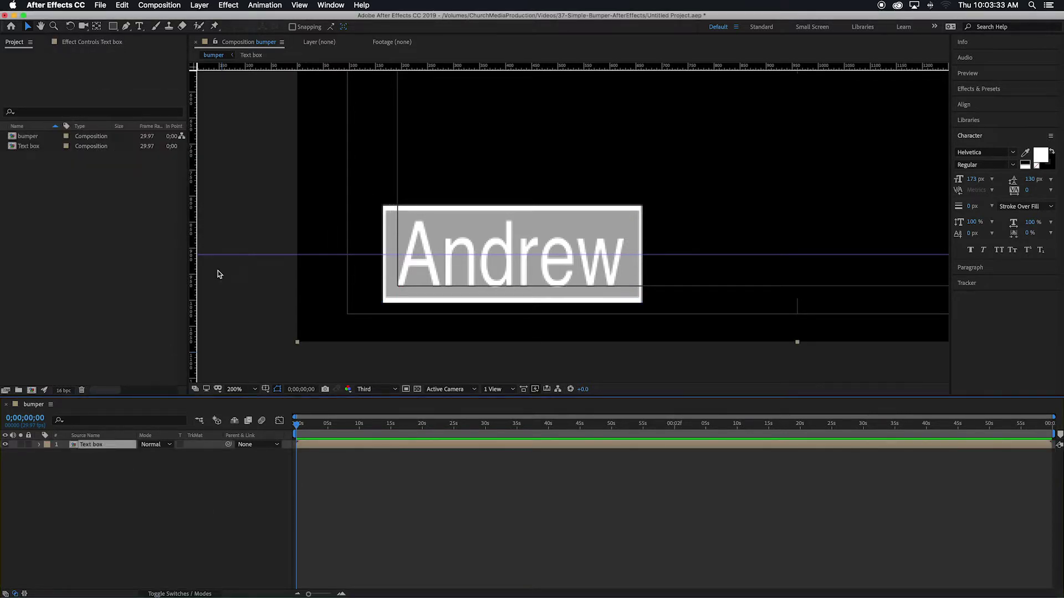
{"action": "left_click", "coordinate": [111, 30]}
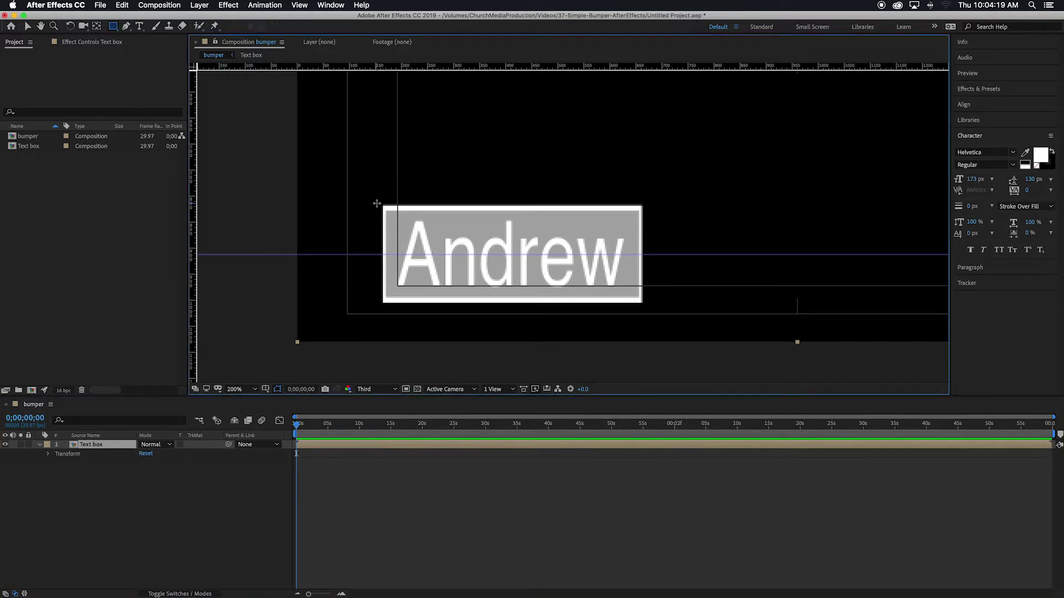
{"action": "left_click_drag", "start_coordinate": [380, 203], "coordinate": [647, 307]}
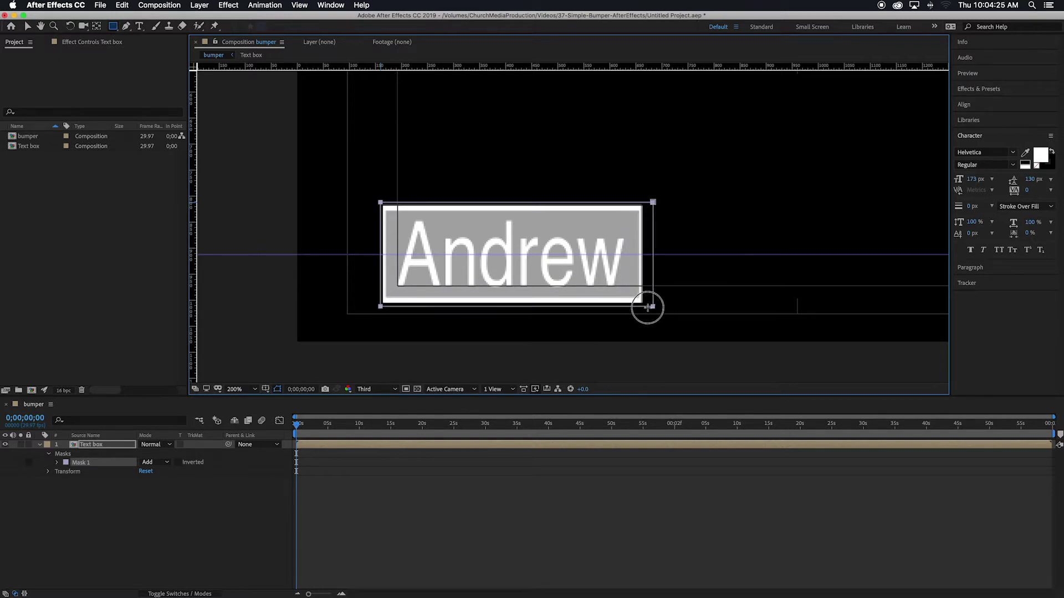
Keyframe Mask 1's full-size Mask Path and move that keyframe to about 0;00;05;11.
{"action": "left_click", "coordinate": [101, 487]}
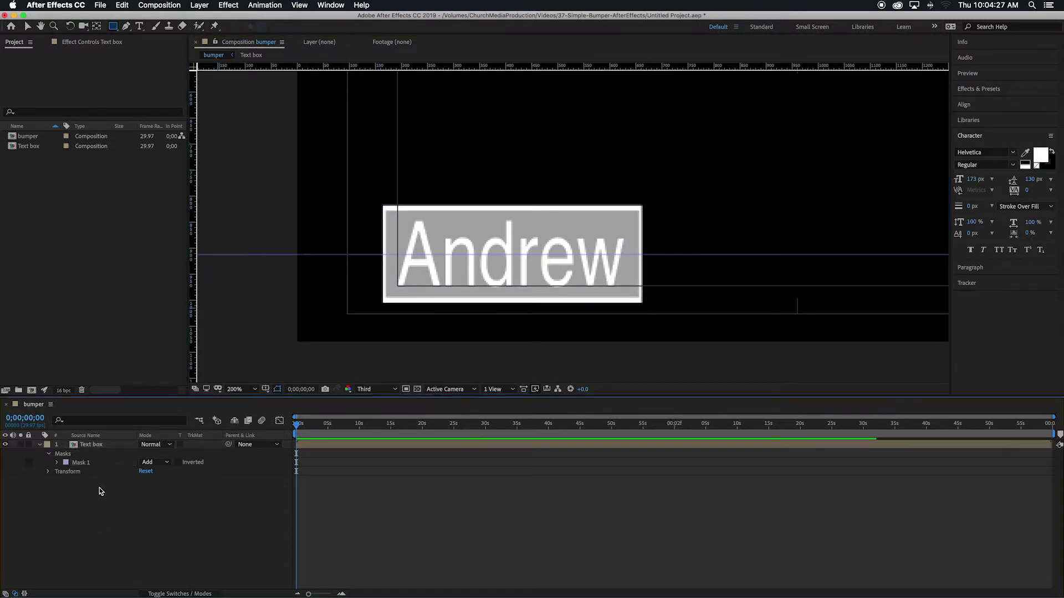
{"action": "left_click", "coordinate": [81, 462]}
{"action": "left_click", "coordinate": [151, 463]}
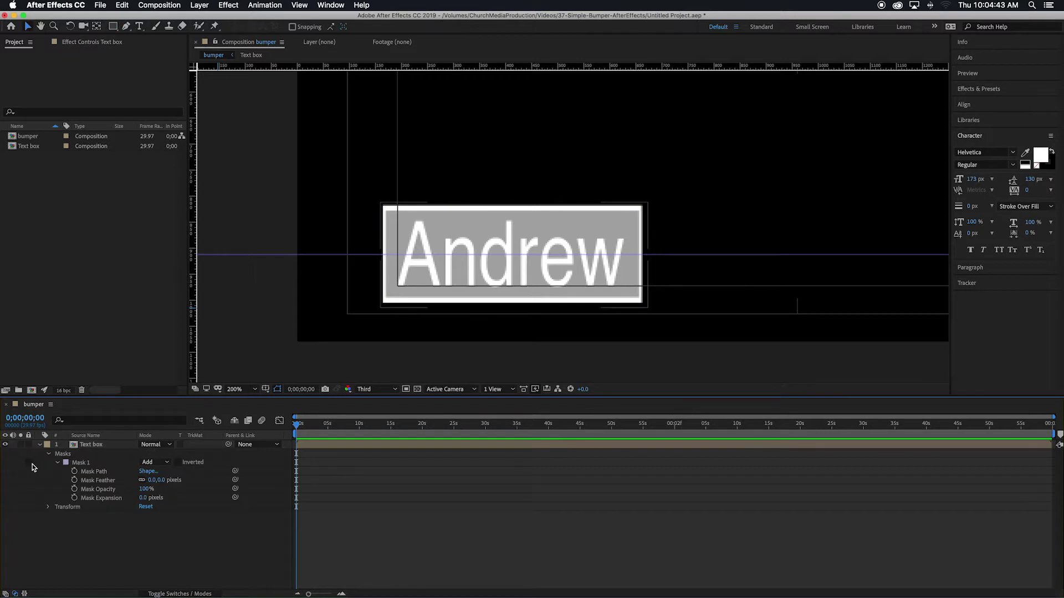
{"action": "left_click", "coordinate": [58, 463]}
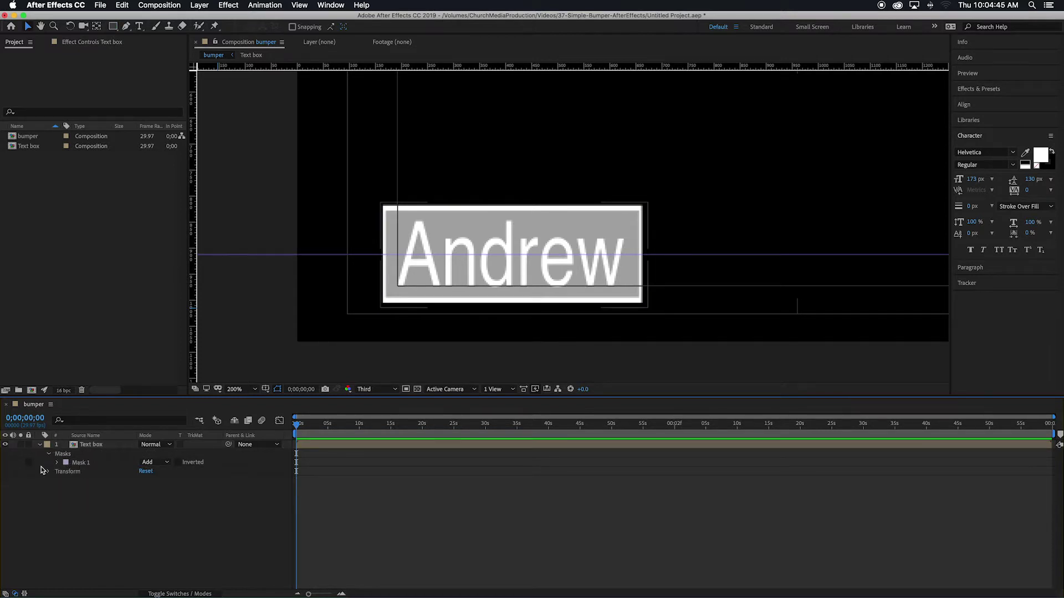
{"action": "left_click", "coordinate": [58, 462]}
{"action": "left_click", "coordinate": [73, 474]}
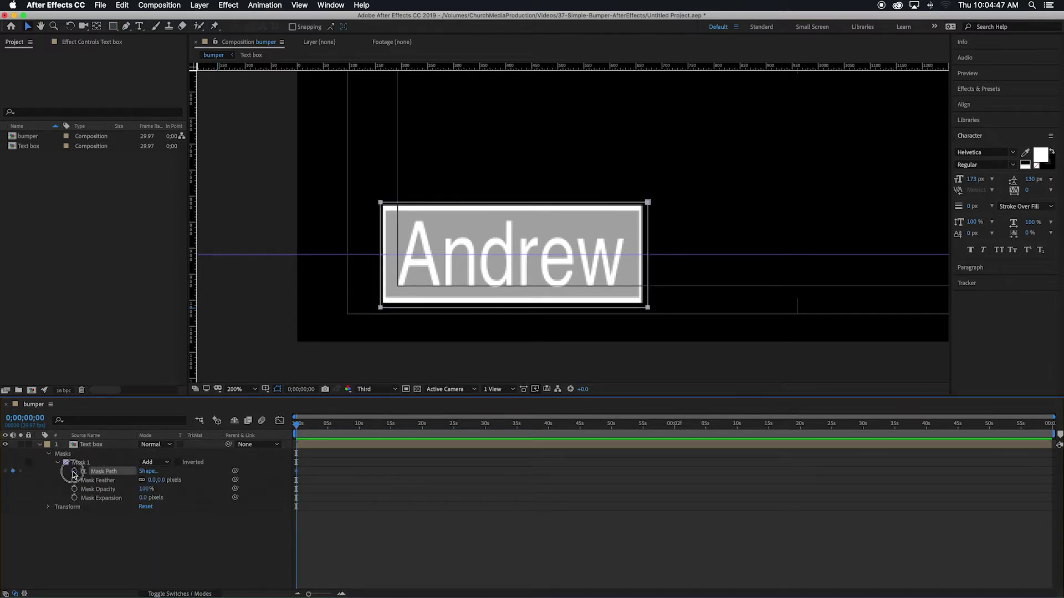
{"action": "left_click", "coordinate": [73, 471]}
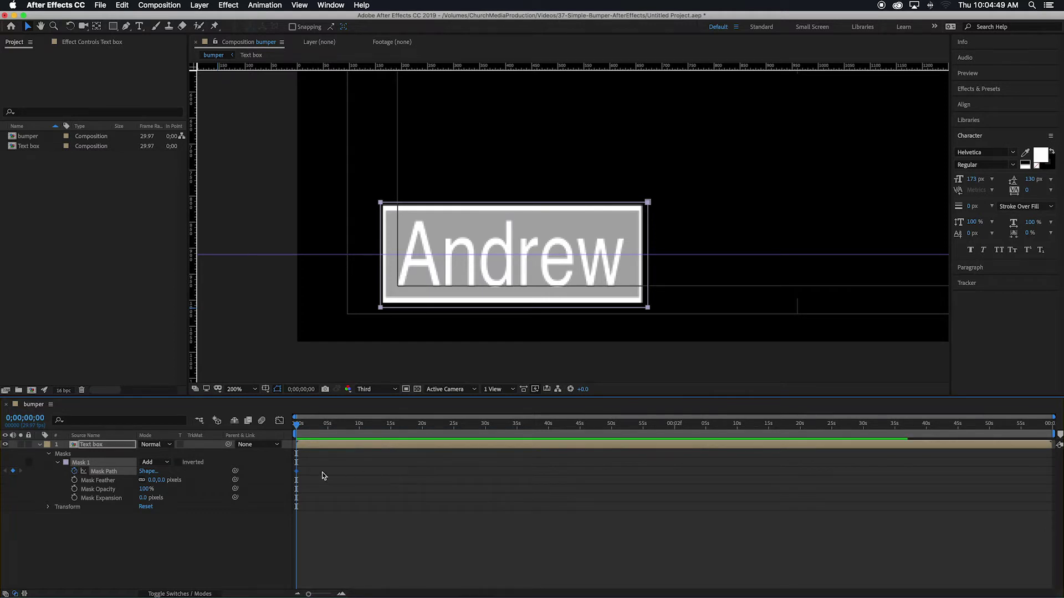
{"action": "left_click_drag", "start_coordinate": [297, 475], "coordinate": [330, 477]}
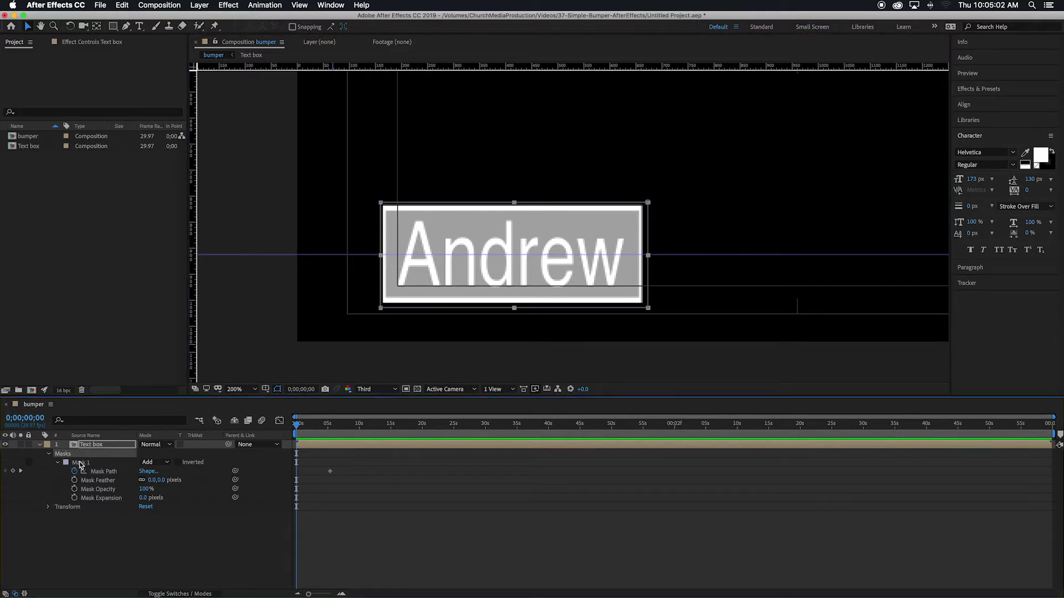
Pull Mask 1's right edge left to hide the box, then nudge that keyframe slightly later.
{"action": "left_click", "coordinate": [81, 462]}
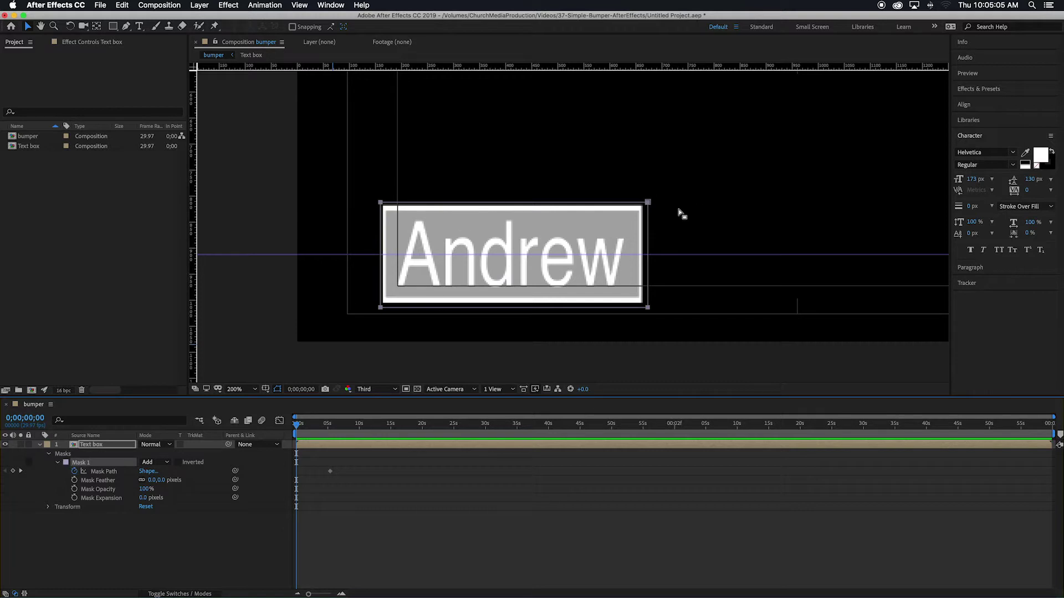
{"action": "left_click_drag", "start_coordinate": [647, 203], "coordinate": [376, 229]}
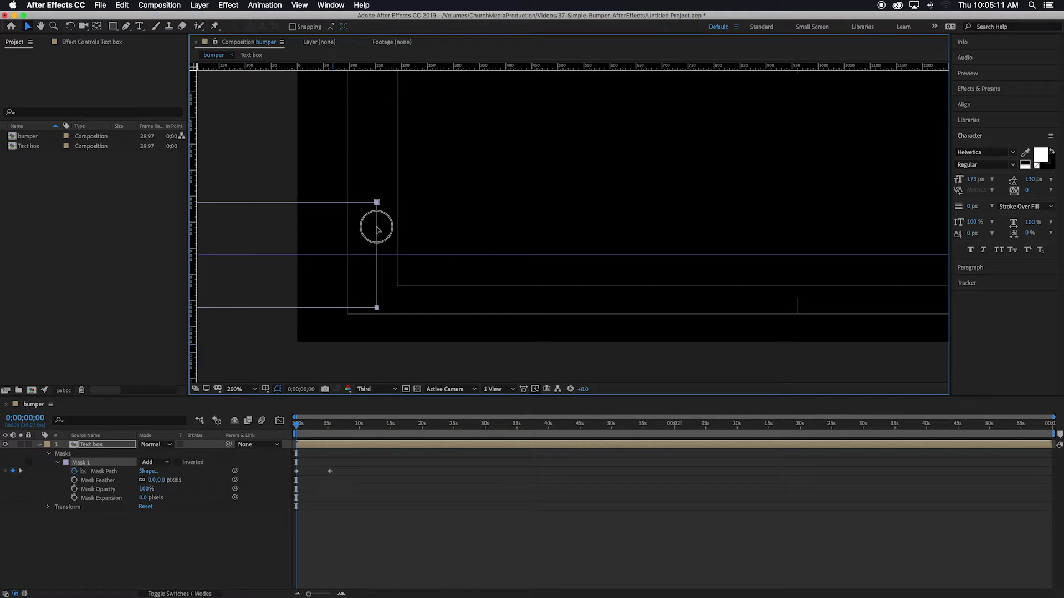
{"action": "left_click", "coordinate": [119, 548]}
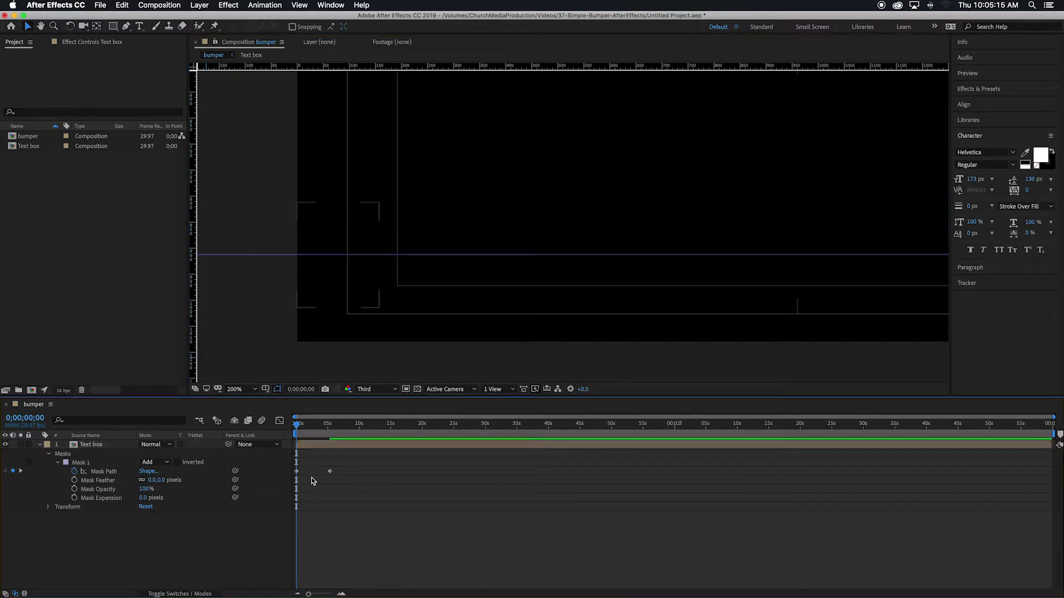
{"action": "left_click_drag", "start_coordinate": [298, 475], "coordinate": [311, 479]}
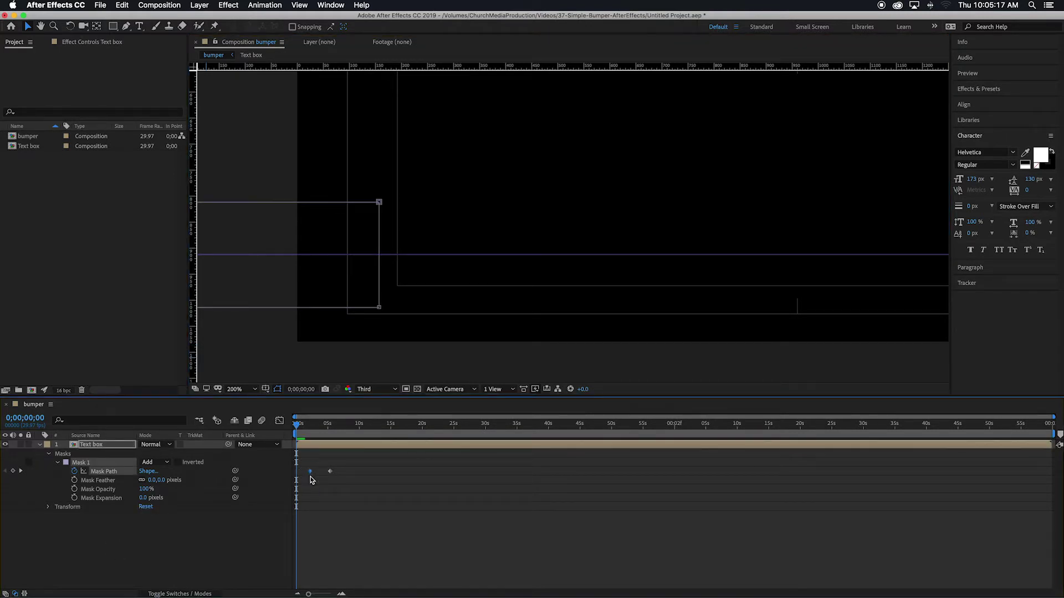
Move the full-reveal Mask Path keyframe earlier to around 2;23.
{"action": "left_click", "coordinate": [314, 436]}
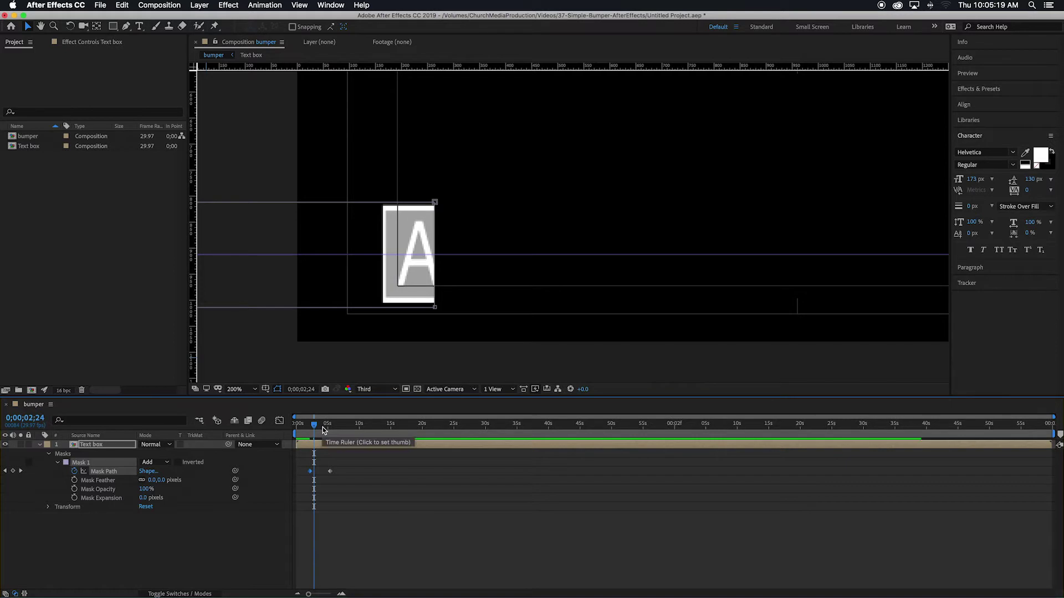
{"action": "scroll", "coordinate": [323, 431], "scroll_direction": "up", "scroll_amount": 3}
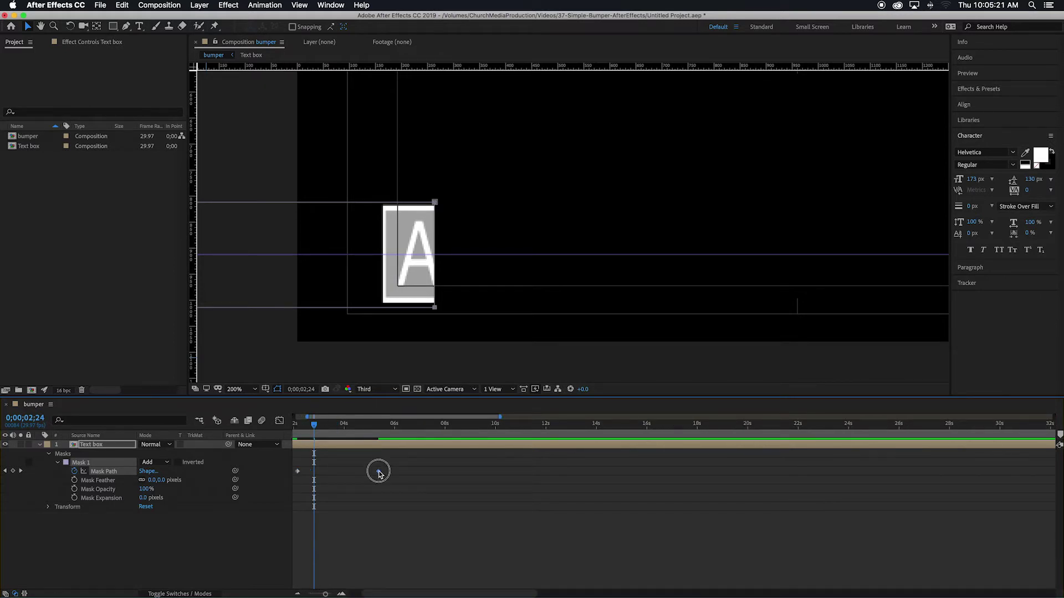
{"action": "left_click_drag", "start_coordinate": [378, 472], "coordinate": [309, 475]}
{"action": "scroll", "coordinate": [307, 446], "scroll_direction": "up", "scroll_amount": 3}
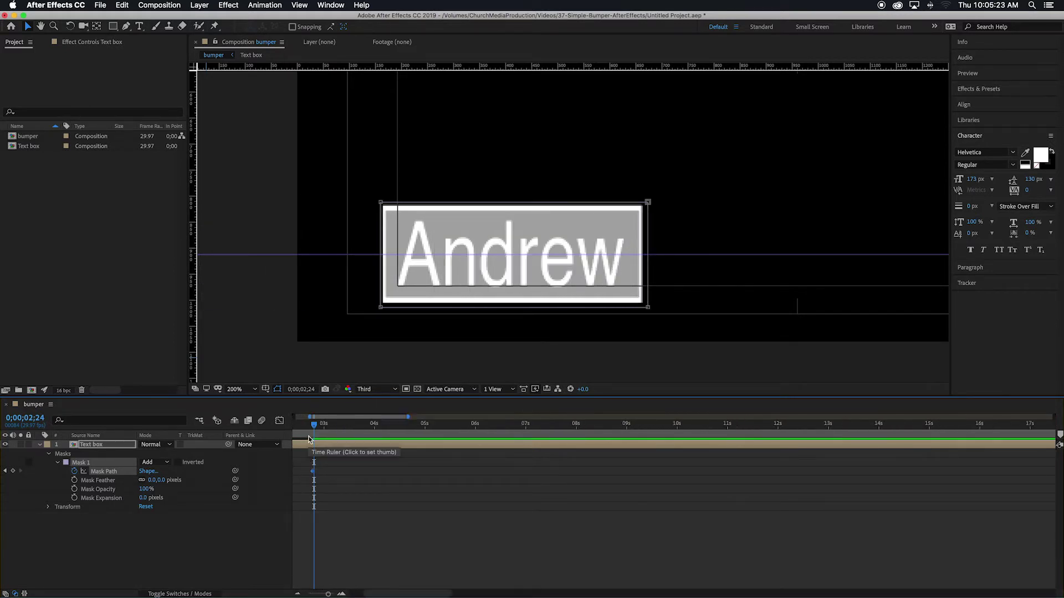
{"action": "scroll", "coordinate": [309, 439], "scroll_direction": "up", "scroll_amount": 2}
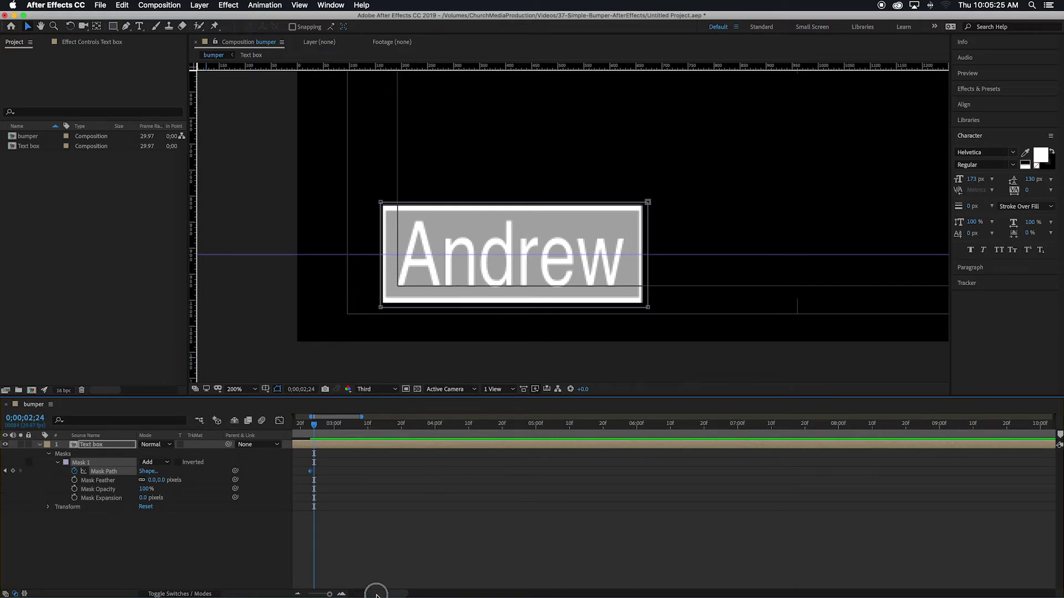
{"action": "left_click_drag", "start_coordinate": [375, 594], "coordinate": [350, 591]}
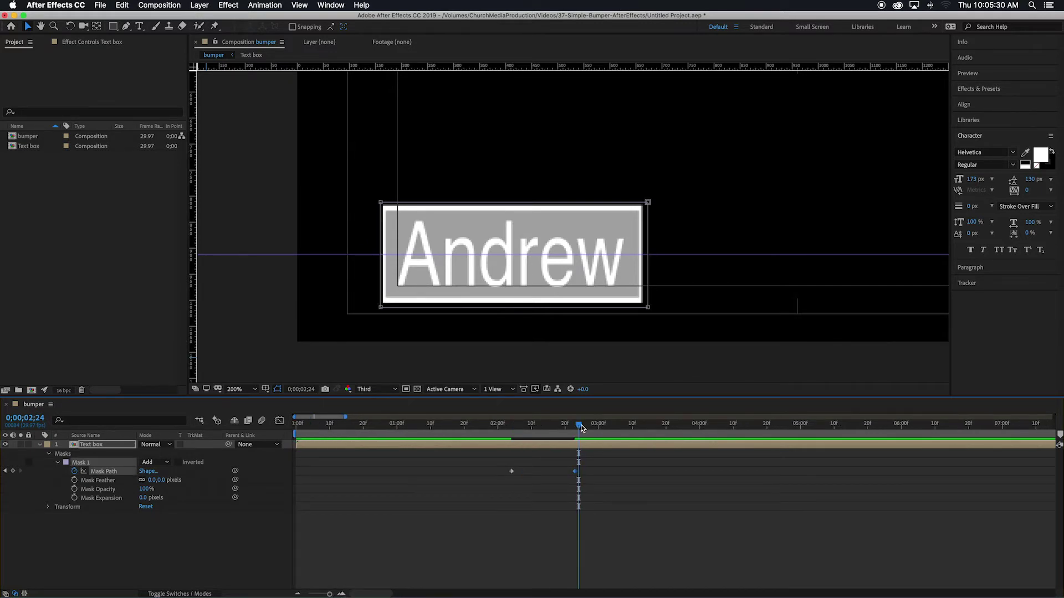
Move the hidden-mask keyframe to 2;15 so the wipe runs 2;15 to 2;23.
{"action": "left_click_drag", "start_coordinate": [580, 432], "coordinate": [573, 428]}
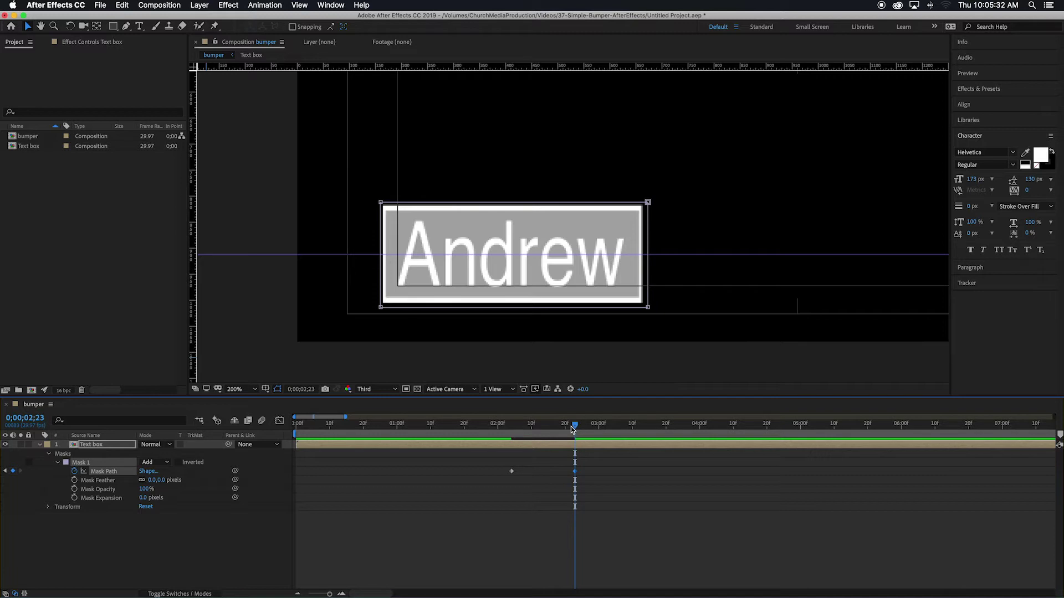
{"action": "left_click", "coordinate": [570, 426]}
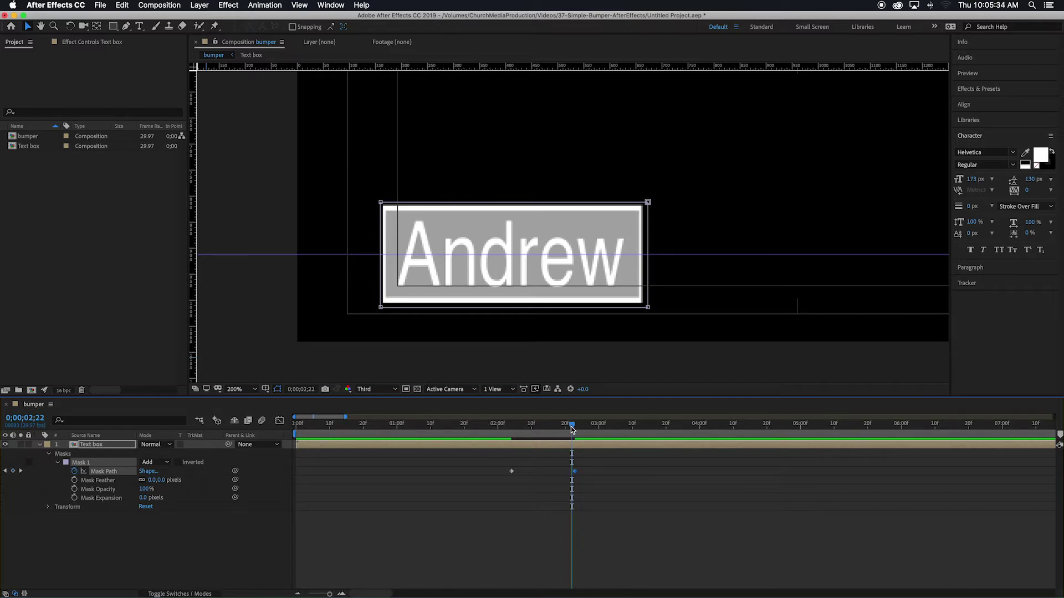
{"action": "key", "text": "Page_Up"}
{"action": "key", "text": "Page_Up"}
{"action": "key", "text": "Page_Up"}
{"action": "key", "text": "Page_Up"}
{"action": "key", "text": "Page_Up"}
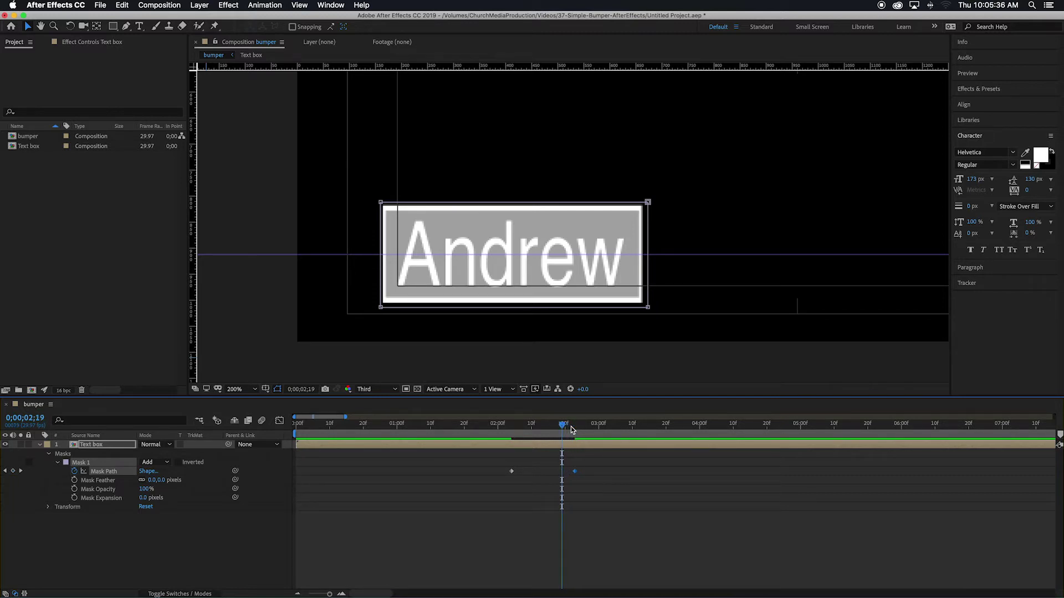
{"action": "key", "text": "Page_Up"}
{"action": "key", "text": "Page_Up"}
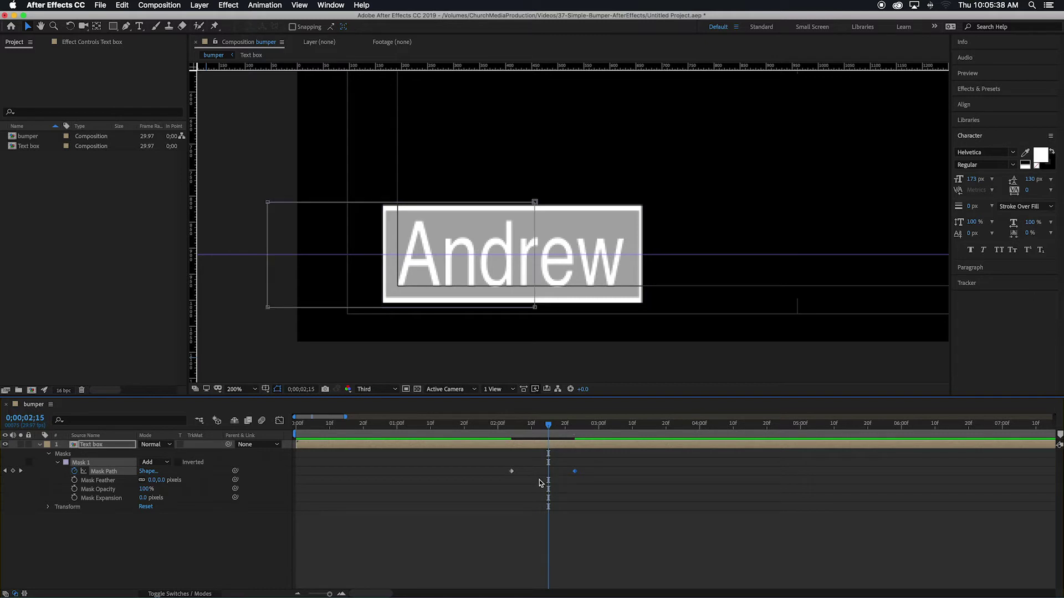
{"action": "left_click_drag", "start_coordinate": [510, 472], "coordinate": [548, 475]}
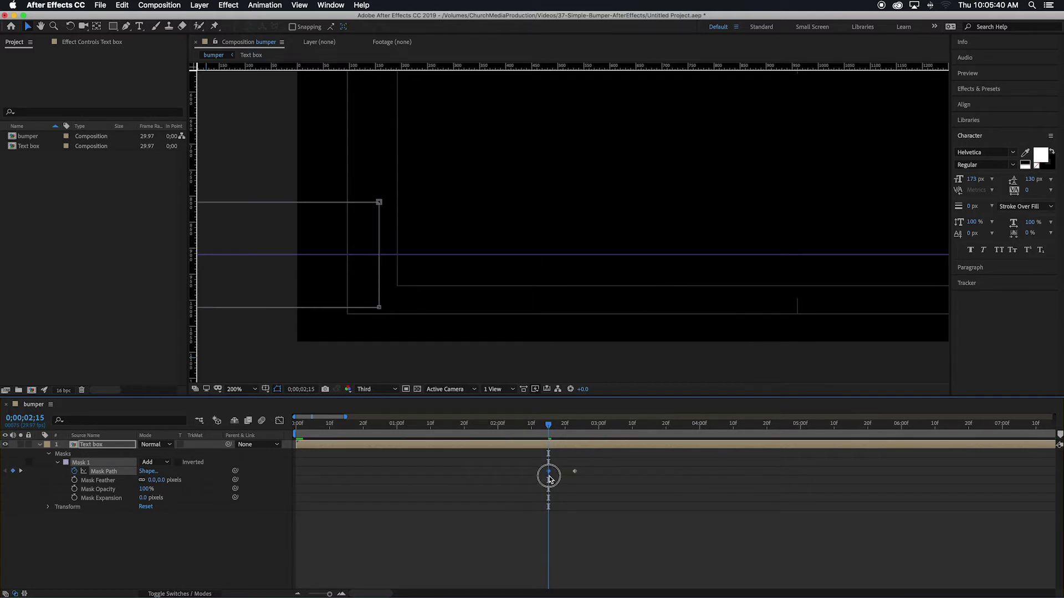
{"action": "key", "text": "Page_Up"}
{"action": "key", "text": "Page_Up"}
{"action": "key", "text": "Page_Up"}
{"action": "key", "text": "Page_Up"}
{"action": "key", "text": "Page_Up"}
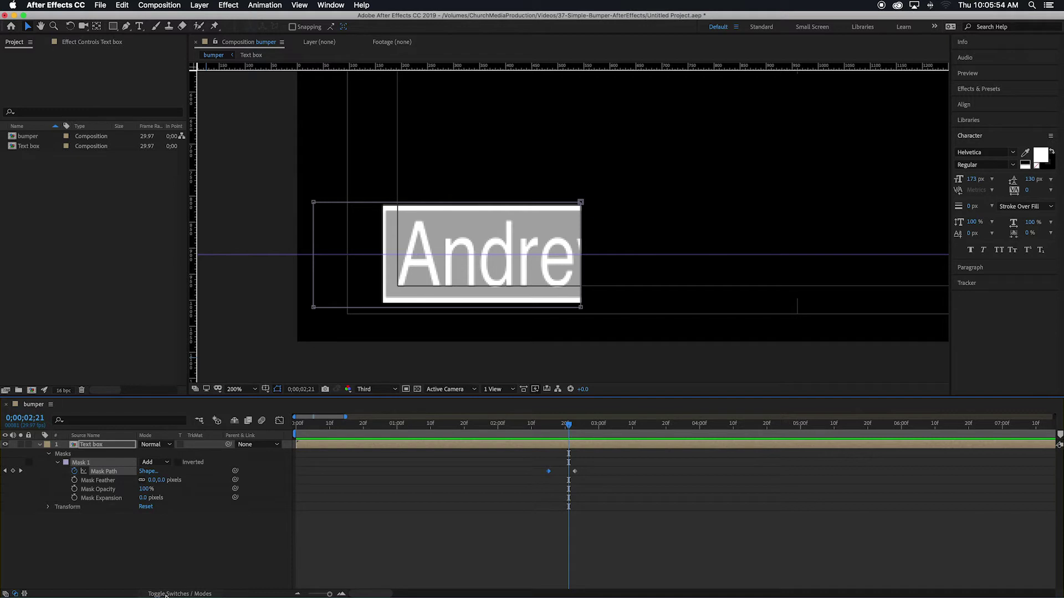
Enable motion blur on the Text box layer and for the whole composition.
{"action": "left_click", "coordinate": [163, 594]}
{"action": "left_click", "coordinate": [181, 444]}
{"action": "left_click", "coordinate": [246, 421]}
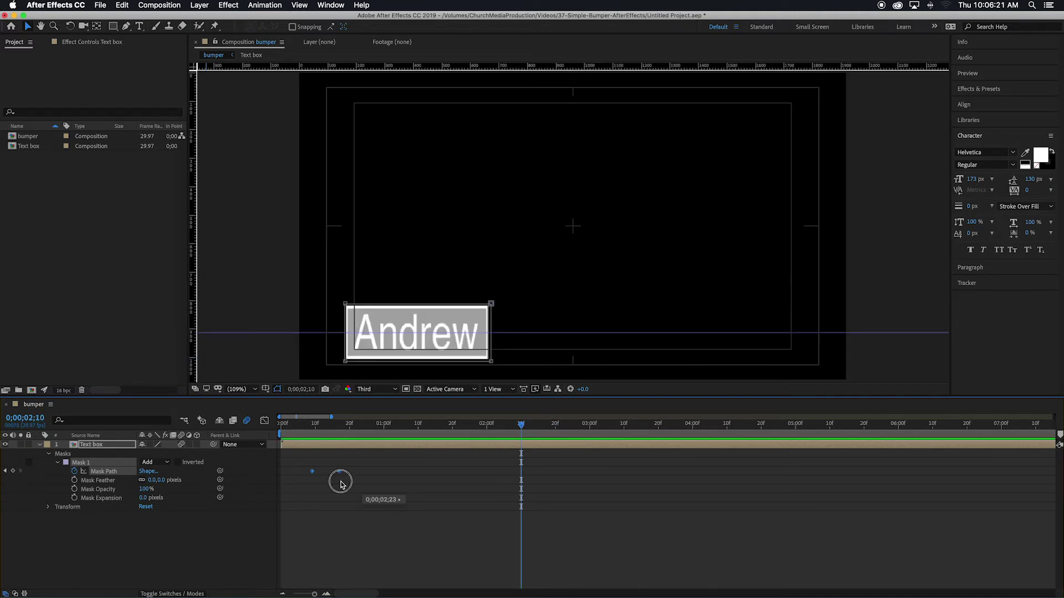
Shift both Mask Path keyframes near 0;00 and preview the wipe-in from the start.
{"action": "left_click_drag", "start_coordinate": [312, 471], "coordinate": [291, 470]}
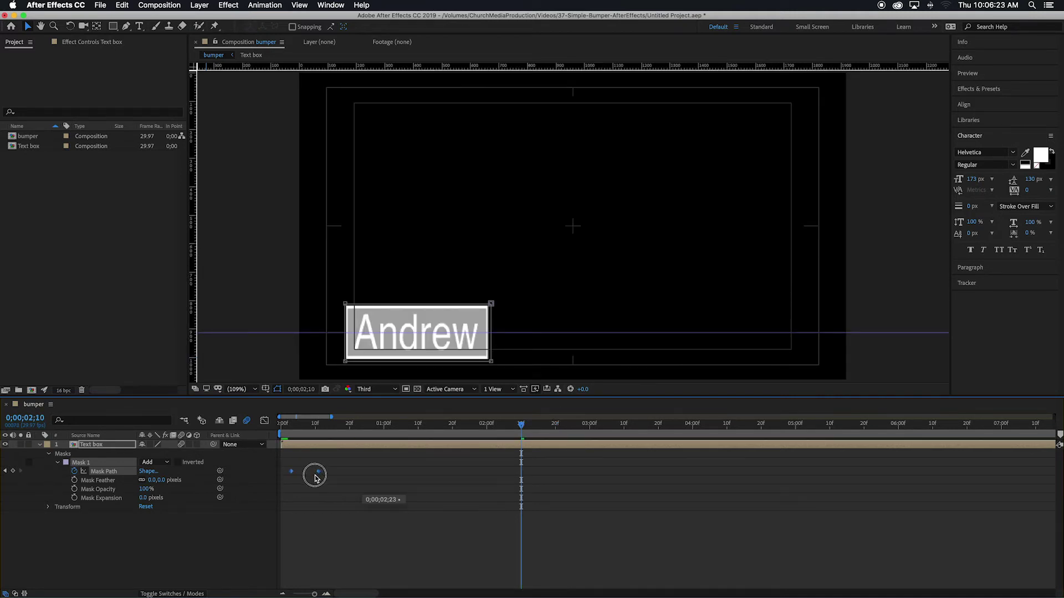
{"action": "left_click_drag", "start_coordinate": [292, 428], "coordinate": [282, 426]}
{"action": "key", "text": "space"}
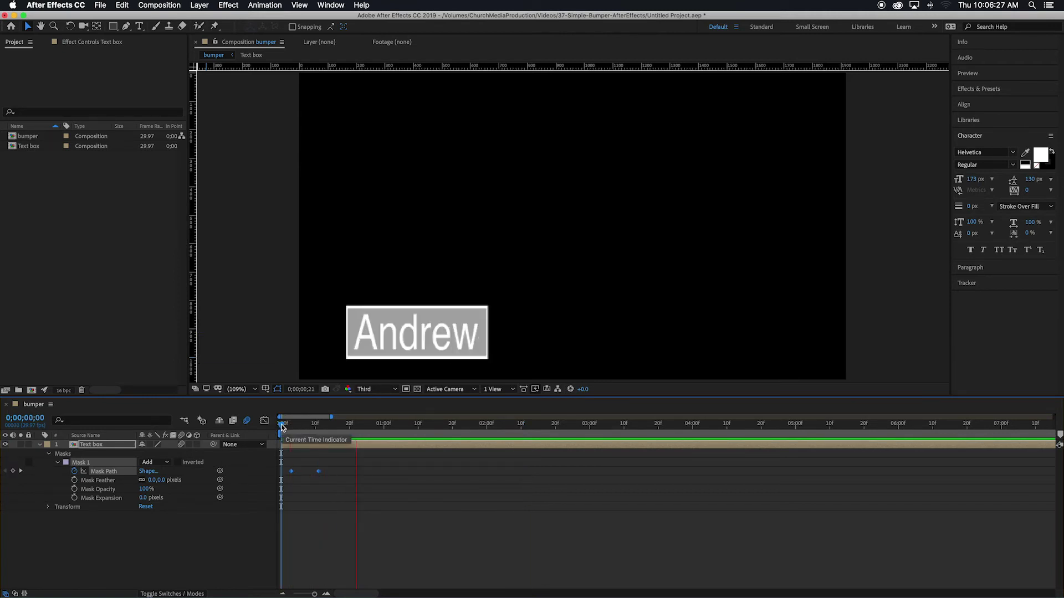
Select both Mask Path keyframes and paste a copy of them at 4;00.
{"action": "key", "text": "space"}
{"action": "left_click_drag", "start_coordinate": [299, 428], "coordinate": [329, 428]}
{"action": "left_click_drag", "start_coordinate": [351, 484], "coordinate": [287, 469]}
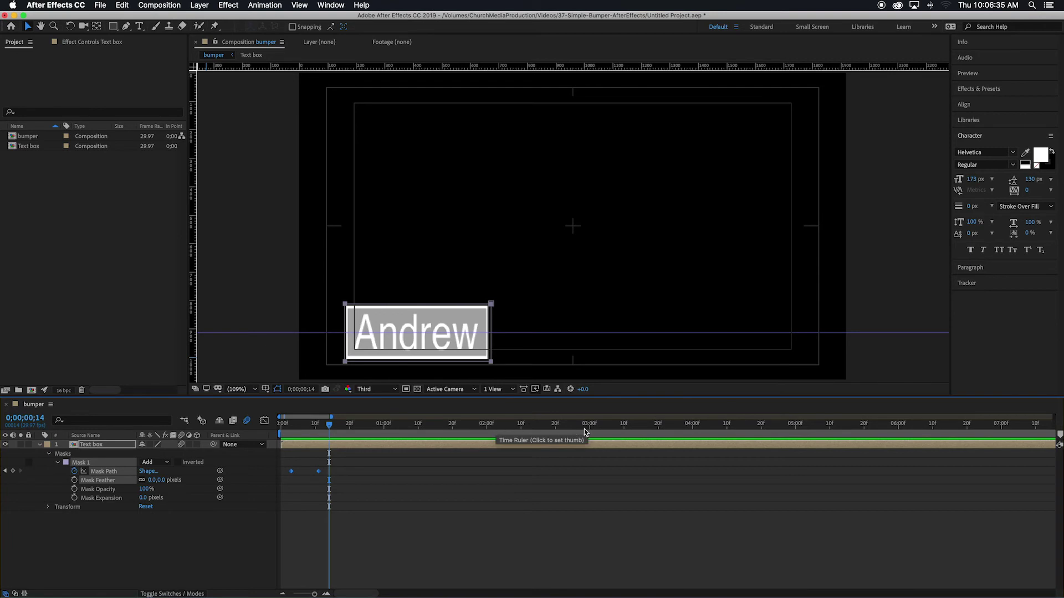
{"action": "left_click_drag", "start_coordinate": [690, 428], "coordinate": [693, 428]}
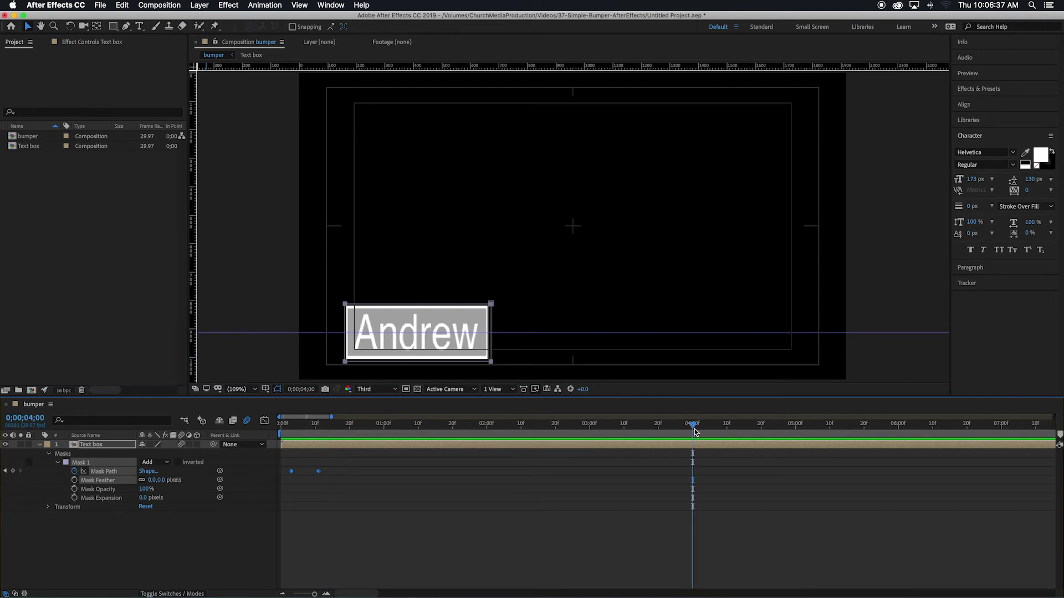
{"action": "key", "text": "ctrl+v"}
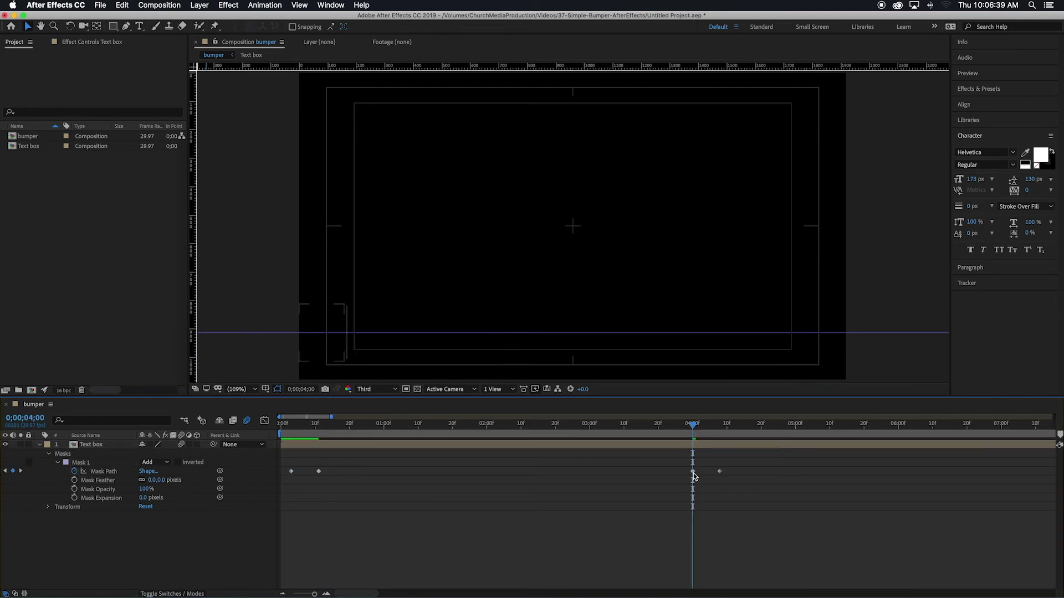
Reposition the pasted keyframes so the box wipes back out around 2 seconds.
{"action": "left_click", "coordinate": [692, 472]}
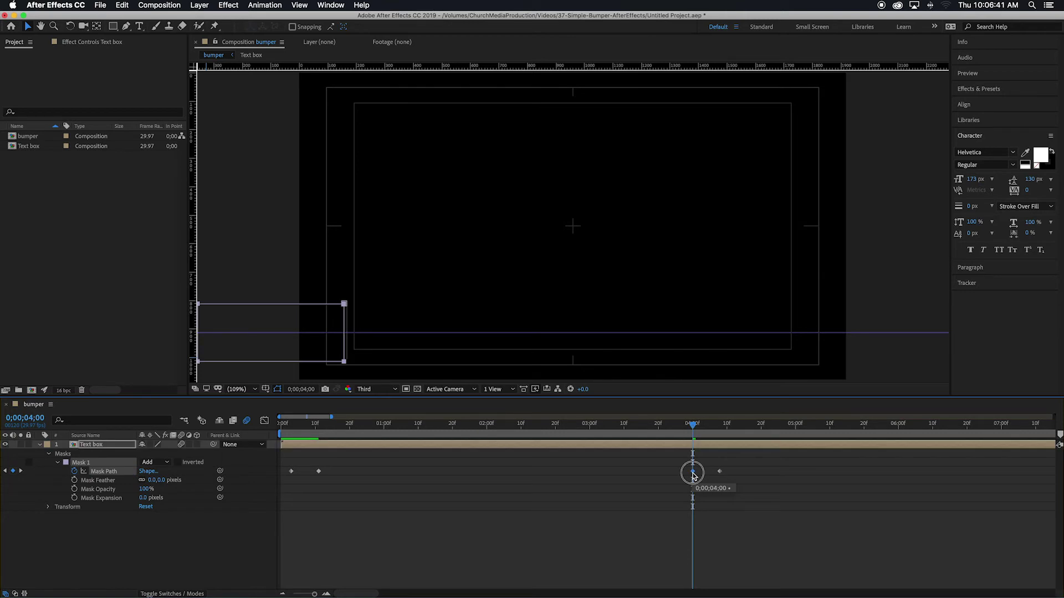
{"action": "mouse_move", "coordinate": [692, 472]}
{"action": "left_mouse_down"}
{"action": "mouse_move", "coordinate": [729, 473]}
{"action": "mouse_move", "coordinate": [692, 472]}
{"action": "left_mouse_up"}
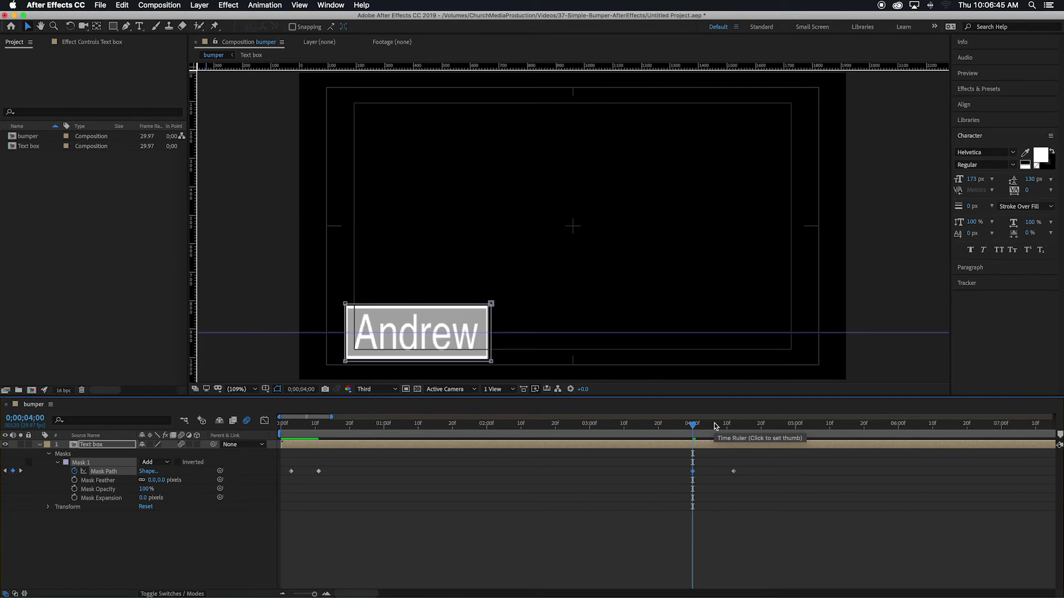
{"action": "key", "text": "space"}
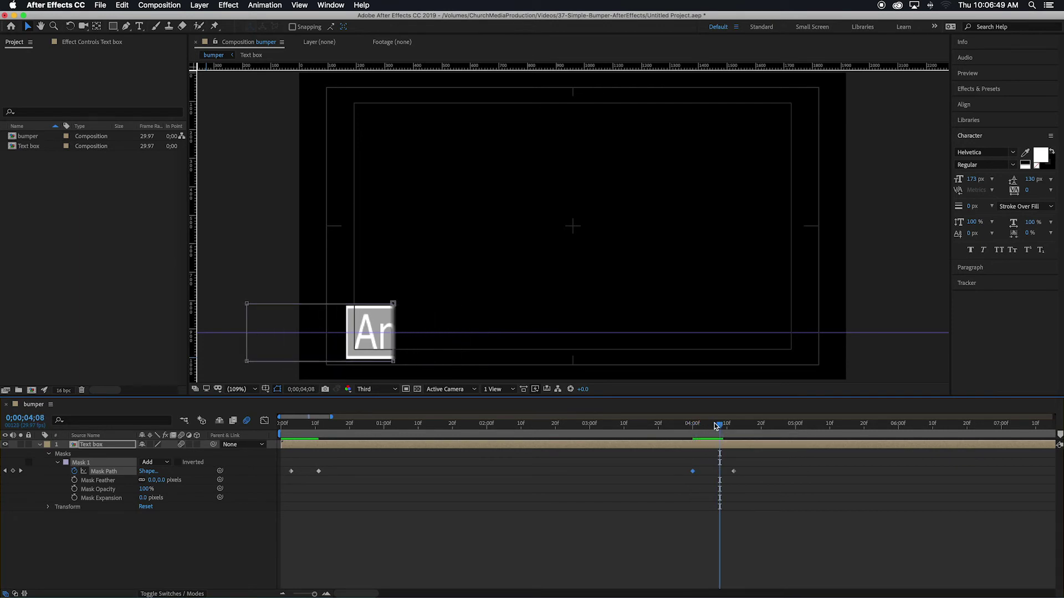
{"action": "left_click_drag", "start_coordinate": [735, 475], "coordinate": [720, 475]}
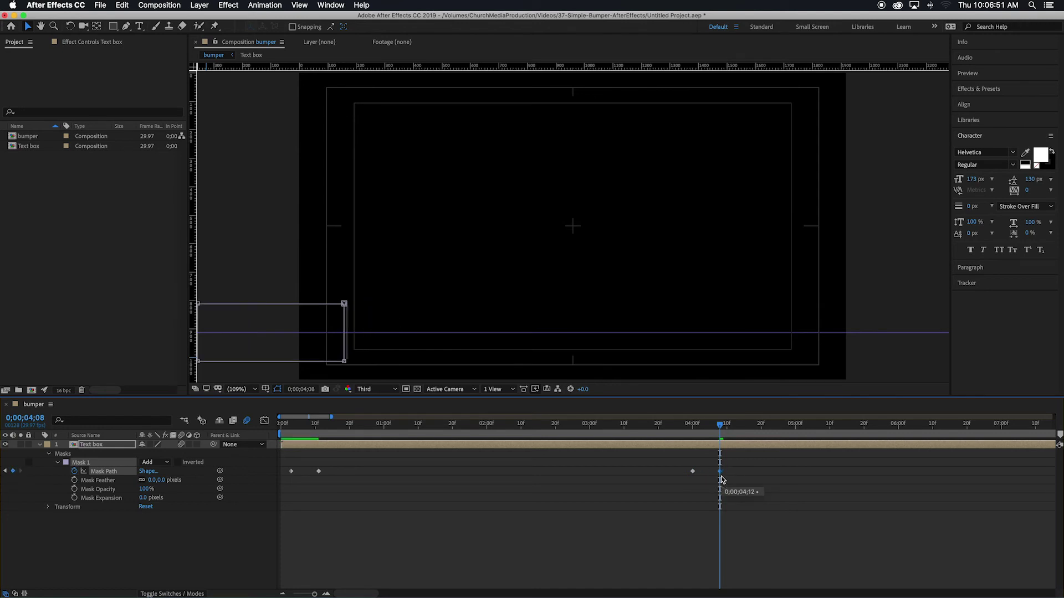
Preview the wipe-out animation, then return to the start of the composition.
{"action": "left_click", "coordinate": [719, 534]}
{"action": "left_click", "coordinate": [671, 426]}
{"action": "key", "text": "space"}
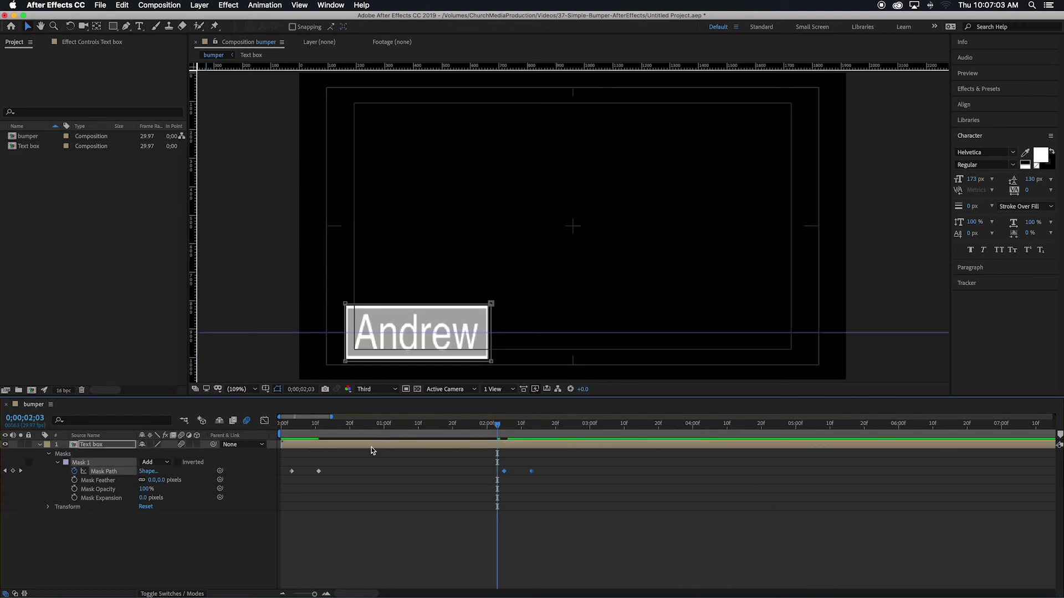
{"action": "key", "text": "Home"}
{"action": "left_click", "coordinate": [344, 529]}
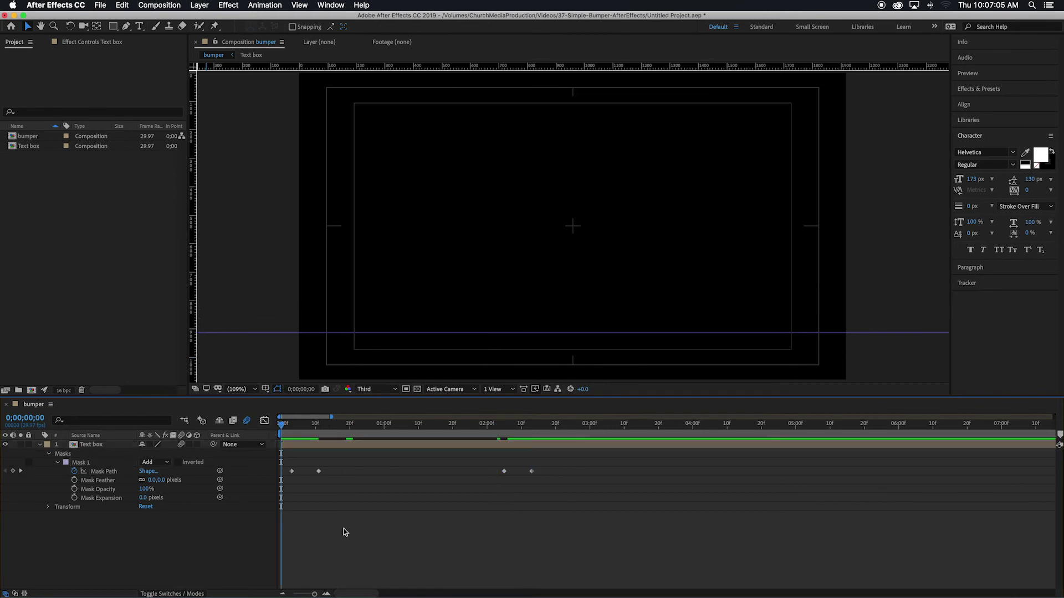